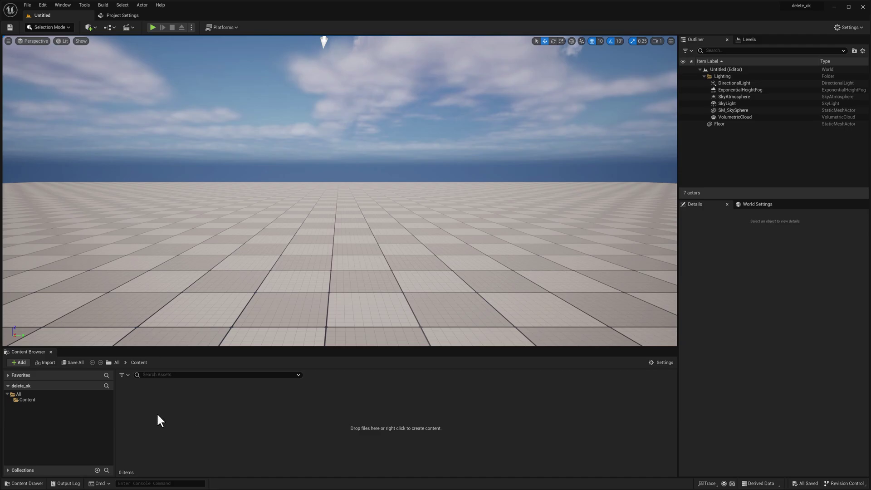
# - Create a new folder named Game in Content and open it
pyautogui.rightClick(148, 404)
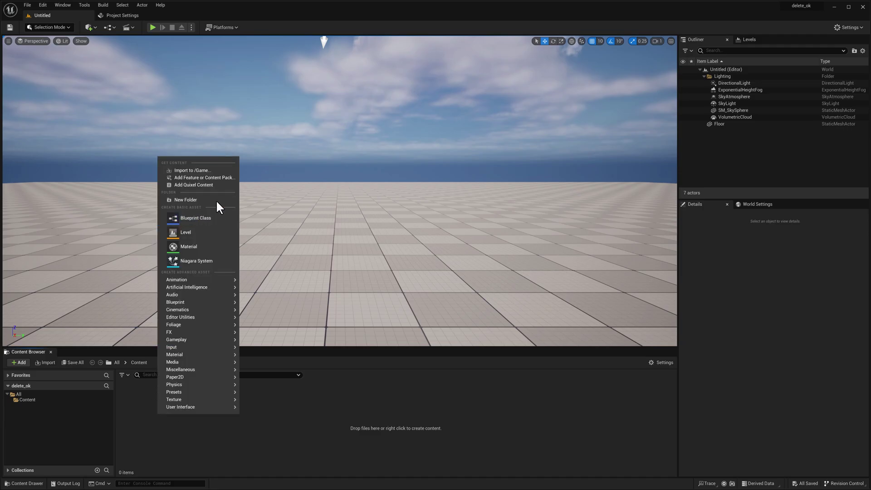
pyautogui.click(216, 200)
pyautogui.write('Game')
pyautogui.press('Return')
pyautogui.doubleClick(165, 402)
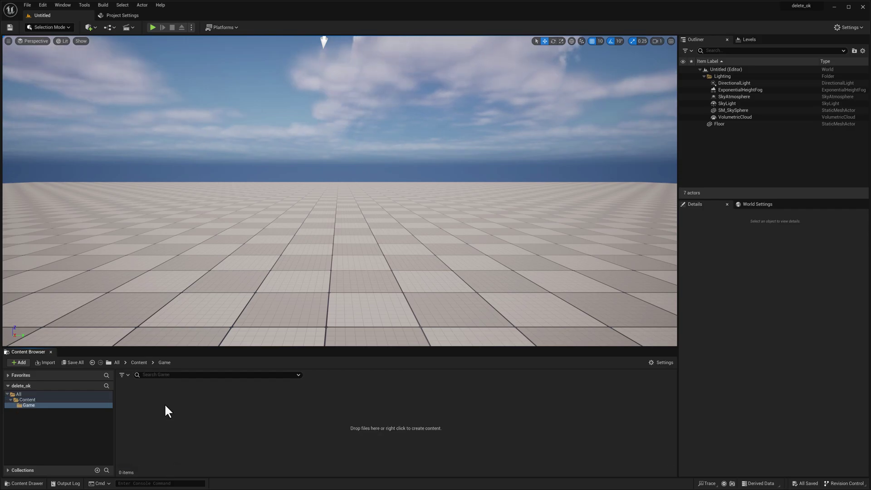
# - Inside Game, add Blueprints, ANimations, Enums and Maps subfolders
pyautogui.rightClick(191, 416)
pyautogui.click(231, 201)
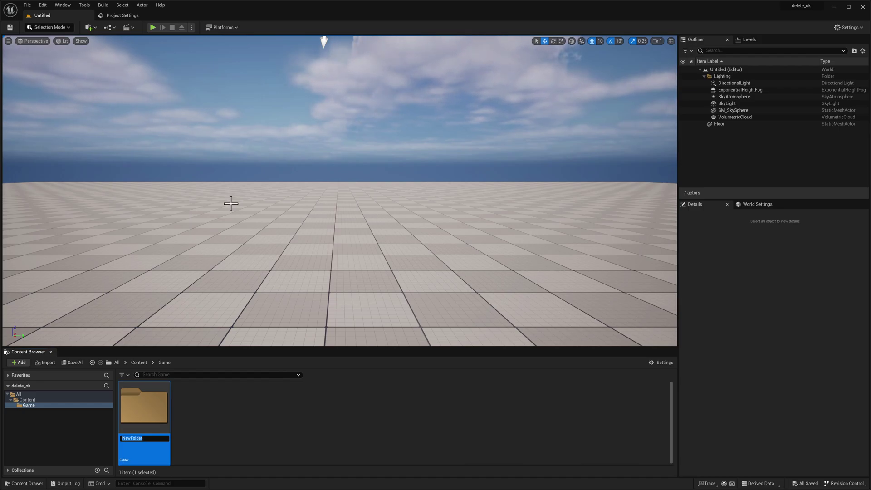
pyautogui.write('Blueprints')
pyautogui.press('Return')
pyautogui.hotkey('ctrl', 'shift', 'n')
pyautogui.write('ANimations')
pyautogui.press('Return')
pyautogui.hotkey('ctrl', 'shift', 'n')
pyautogui.write('Enums')
pyautogui.press('Return')
pyautogui.hotkey('ctrl', 'shift', 'n')
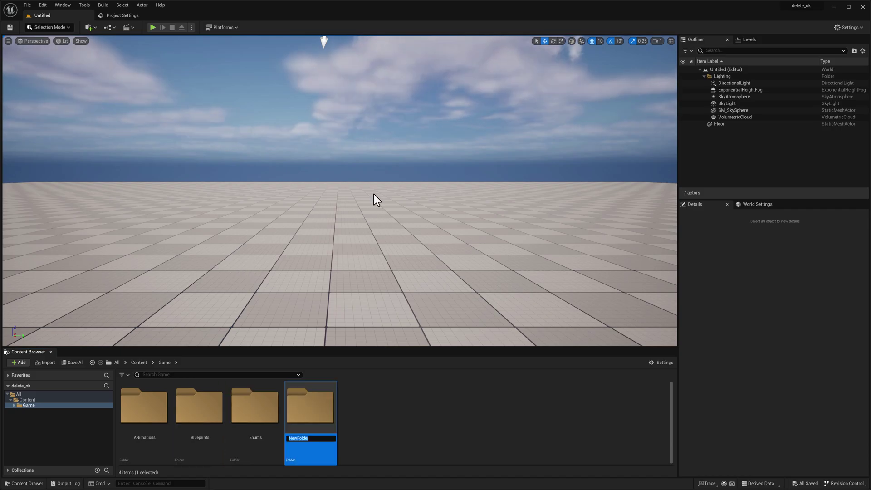
pyautogui.write('Maps')
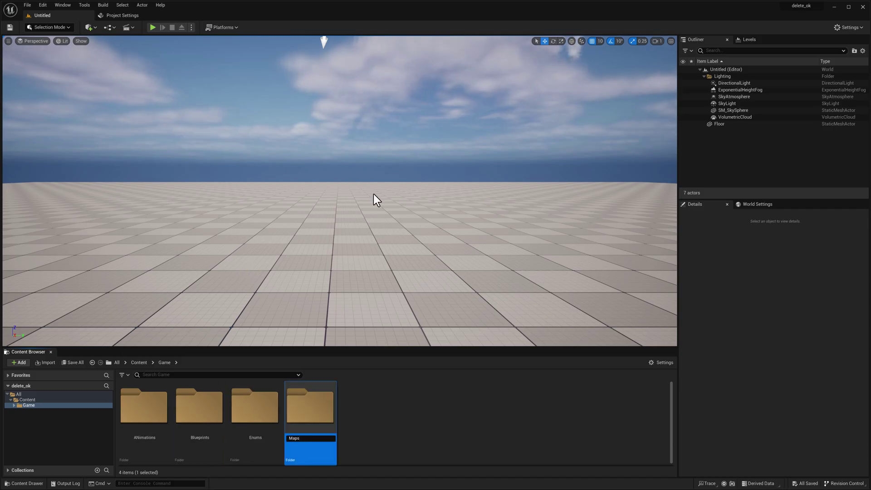
pyautogui.press('Return')
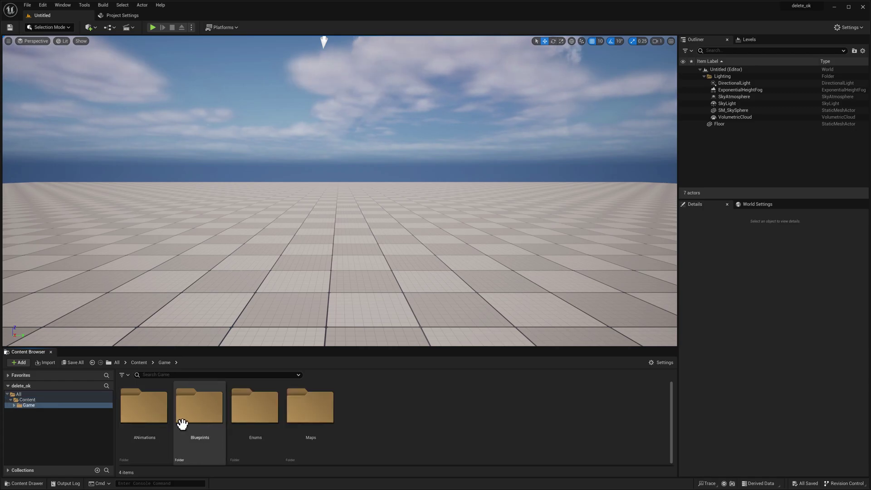
# - Select the Maps folder and dismiss its context menu without choosing anything
pyautogui.click(304, 417)
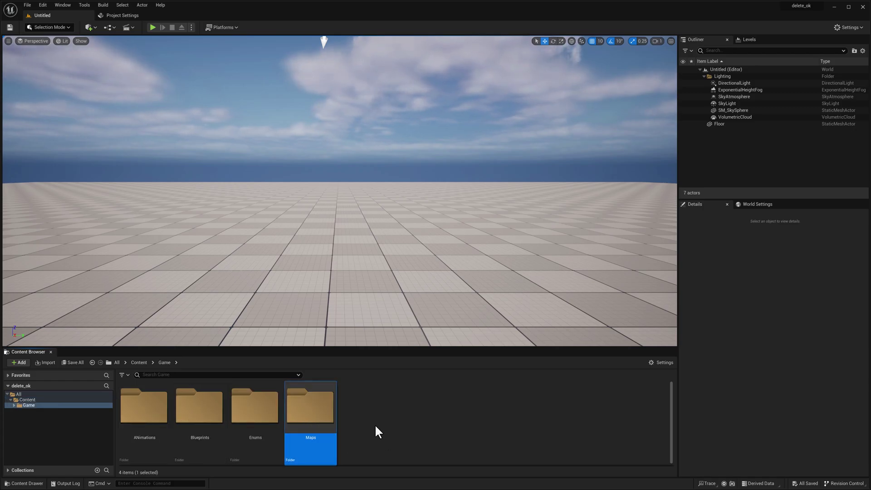
pyautogui.rightClick(363, 414)
pyautogui.click(355, 435)
# - Back in Content, create a new folder named Movies
pyautogui.click(146, 363)
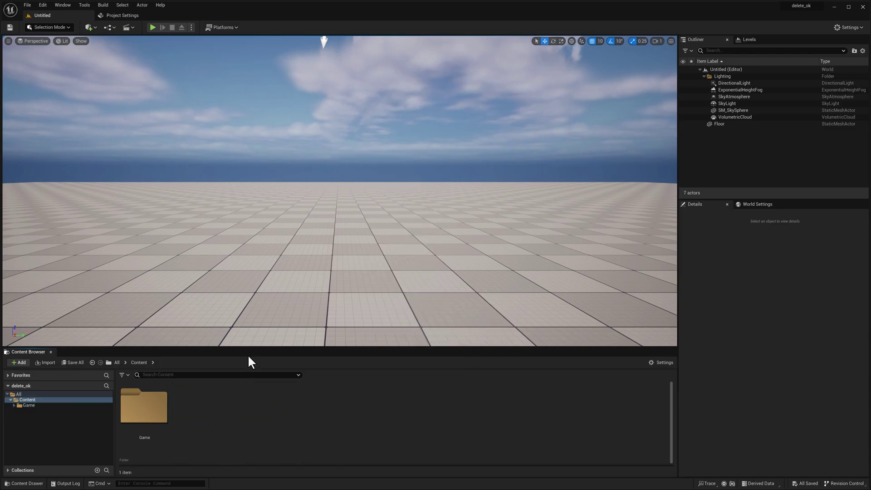
pyautogui.rightClick(249, 361)
pyautogui.click(247, 202)
pyautogui.write('Movies')
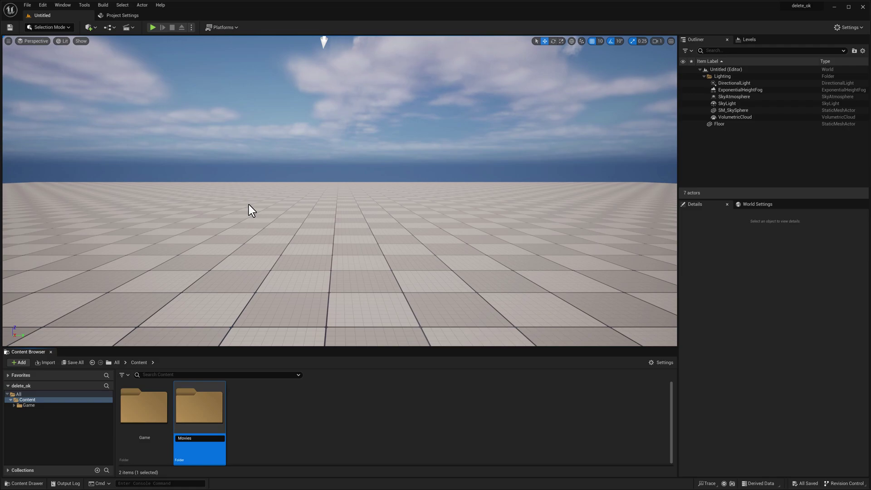
pyautogui.press('Return')
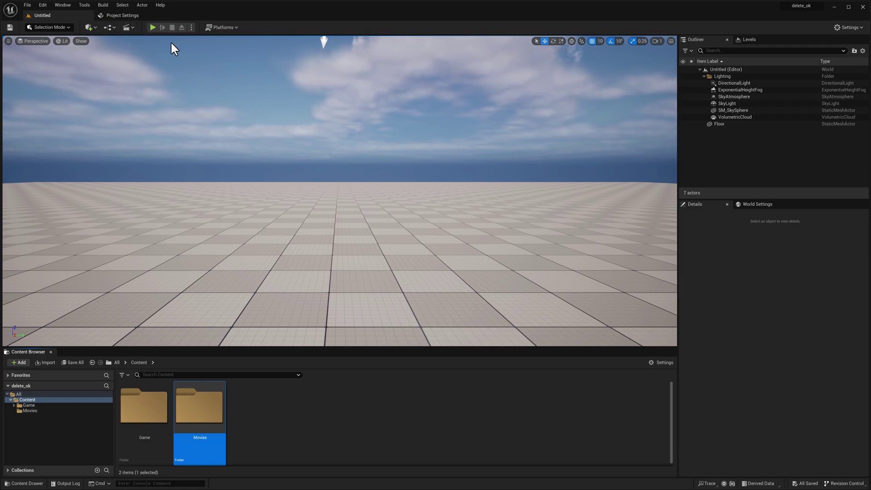
# - Browse the Game folder's contents, then return to the Content folder
pyautogui.click(122, 15)
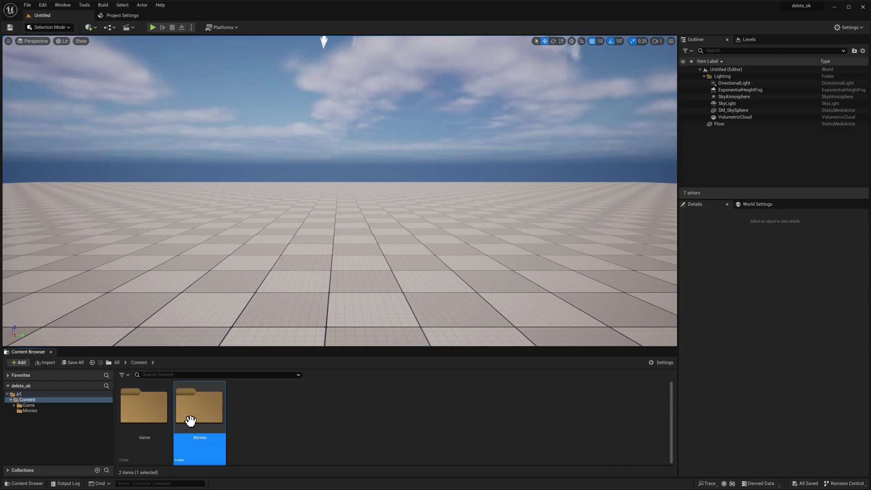
pyautogui.doubleClick(146, 413)
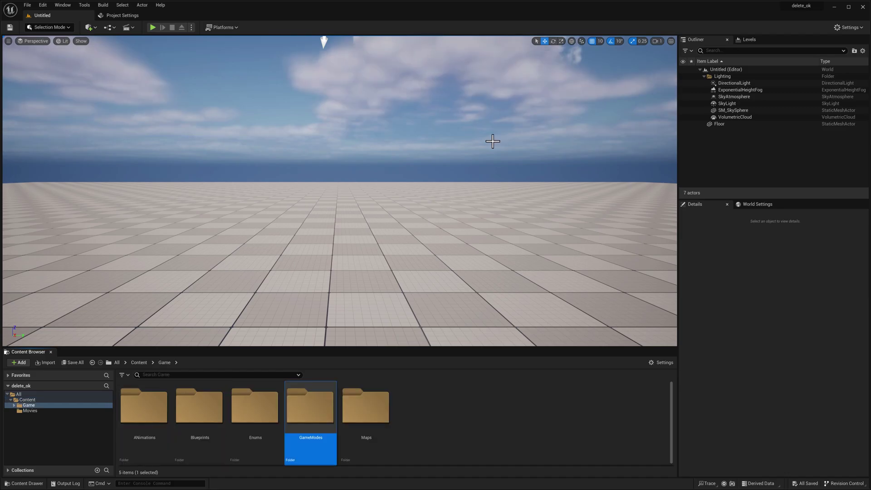
pyautogui.keyDown('ctrl'); pyautogui.scroll(-2, 410, 391); pyautogui.keyUp('ctrl')
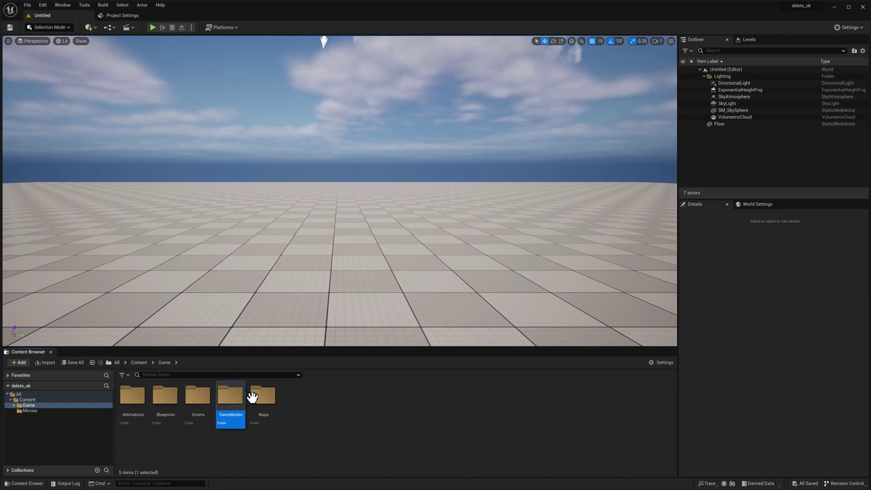
pyautogui.click(219, 443)
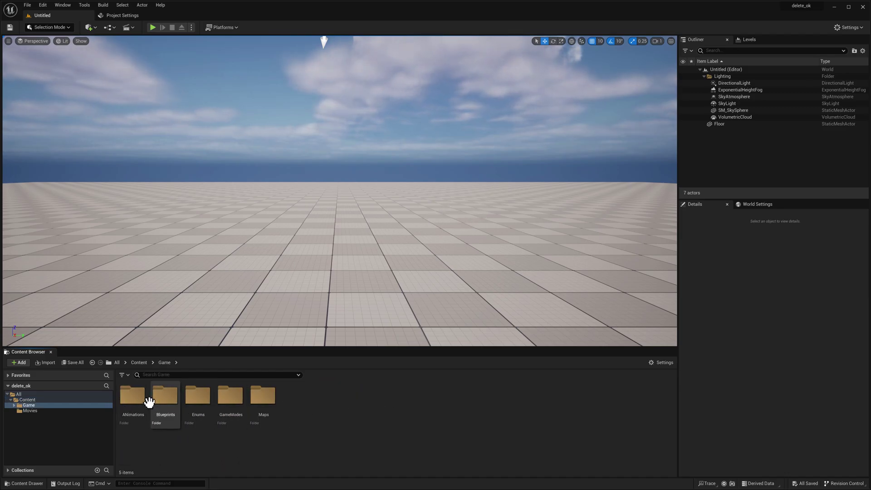
pyautogui.click(139, 362)
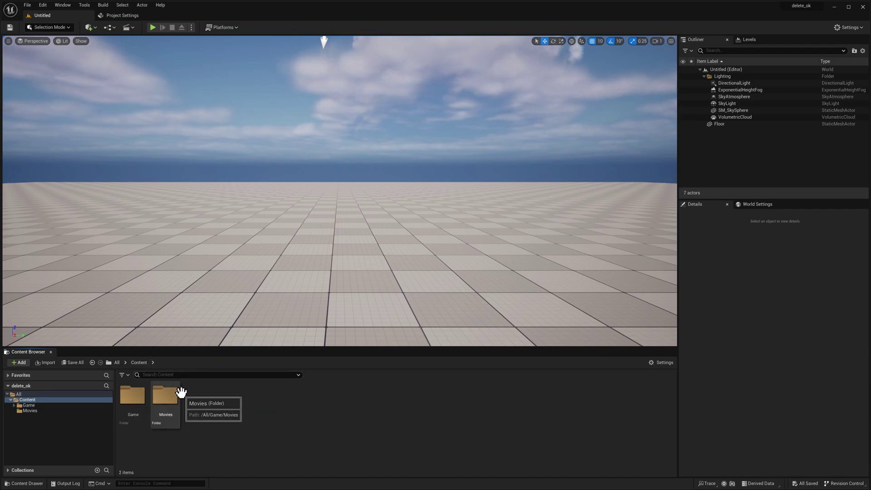
# - Create a new folder named Staging in Content
pyautogui.rightClick(221, 386)
pyautogui.click(265, 191)
pyautogui.write('Staging')
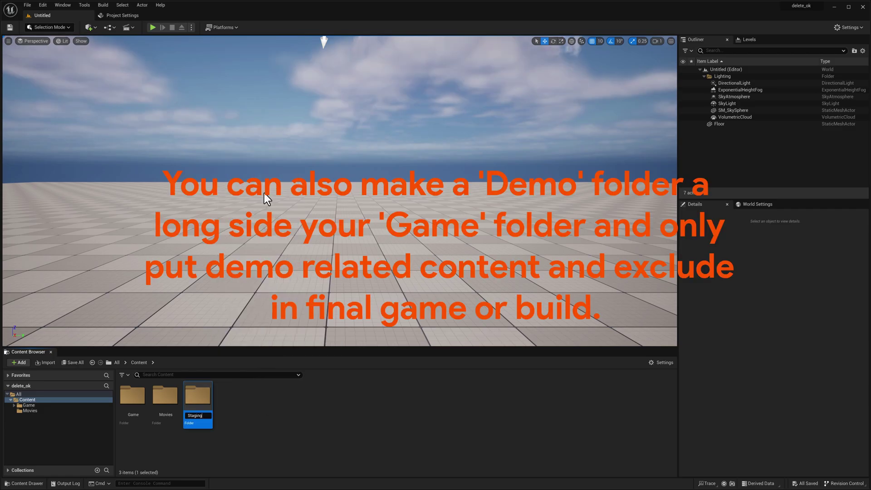
pyautogui.press('Return')
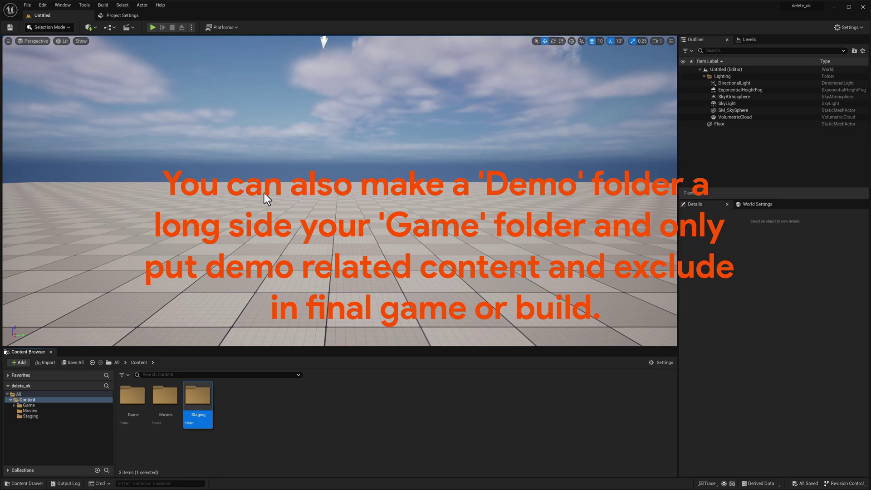
# - Check the Staging folder, then rename it to Exclude from Content
pyautogui.doubleClick(198, 398)
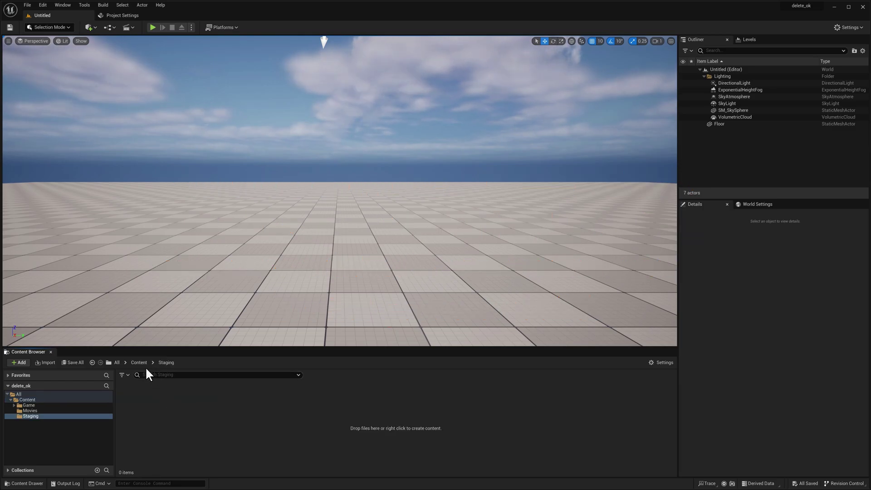
pyautogui.click(141, 363)
pyautogui.click(197, 412)
pyautogui.click(198, 415)
pyautogui.write('Exclude')
pyautogui.press('Return')
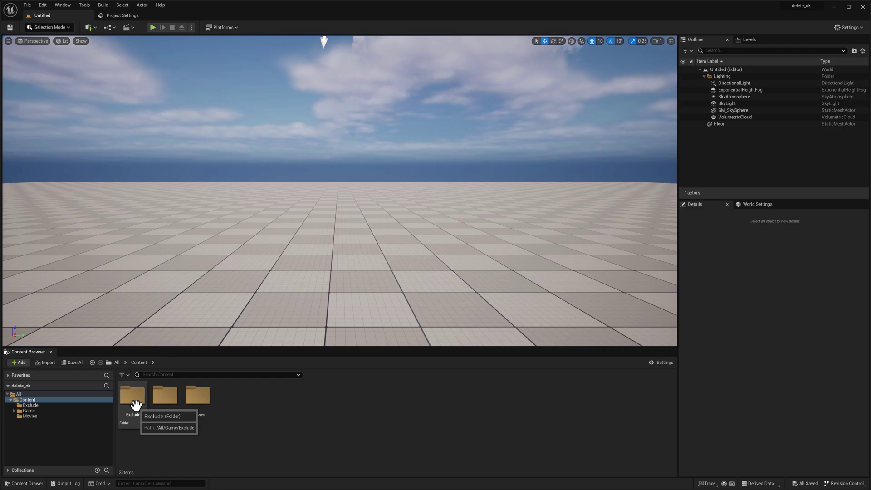
# - Browse the Exclude, ANimations and Game folders, then go to Project Settings filtered by 'exclude'
pyautogui.doubleClick(133, 399)
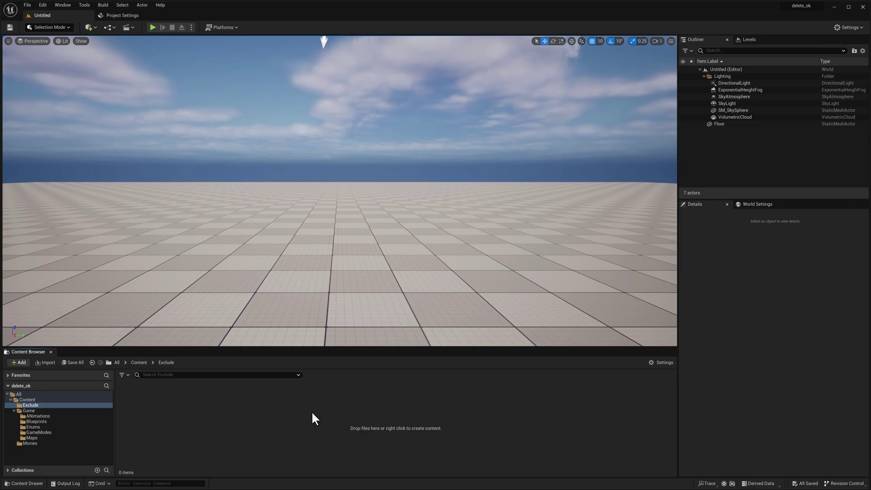
pyautogui.click(30, 416)
pyautogui.click(31, 411)
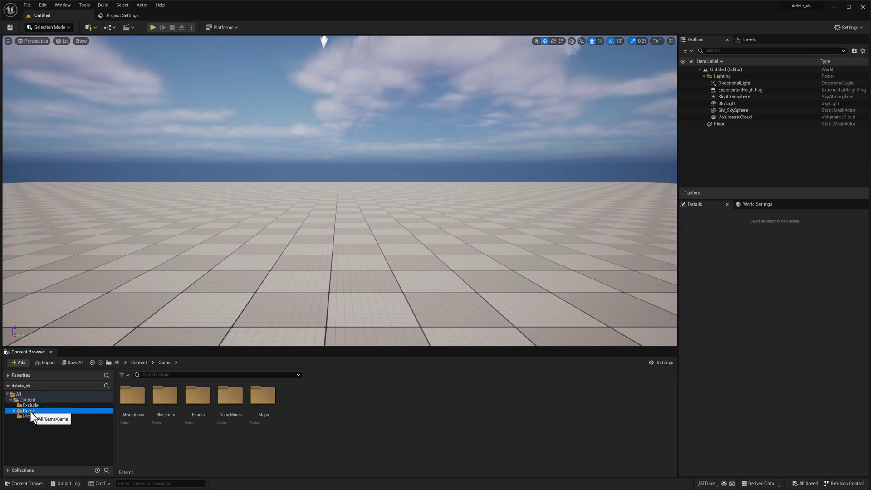
pyautogui.click(31, 405)
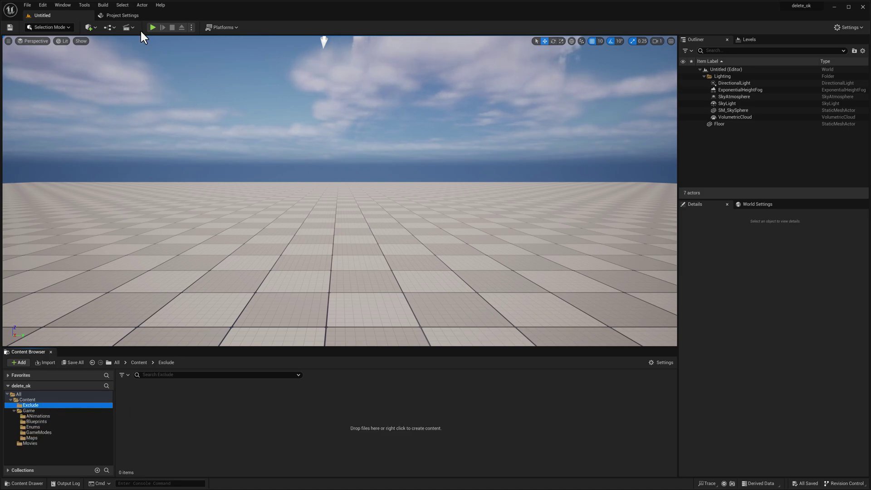
pyautogui.click(123, 15)
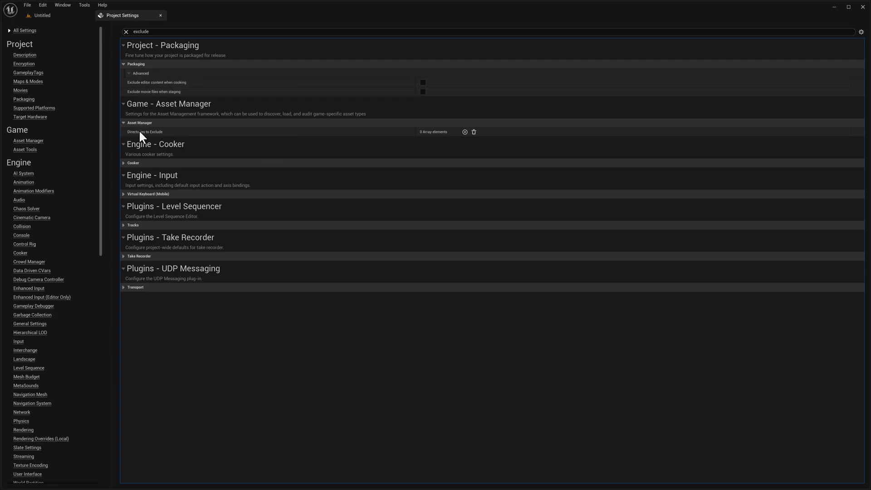
# - Add a Directories to Exclude entry pointing to the Exclude folder
pyautogui.moveTo(140, 135)
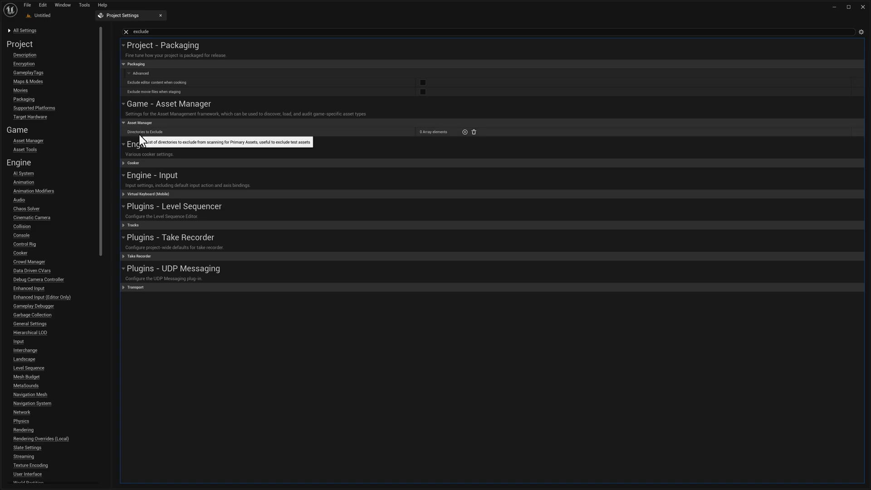
pyautogui.click(465, 132)
pyautogui.click(447, 142)
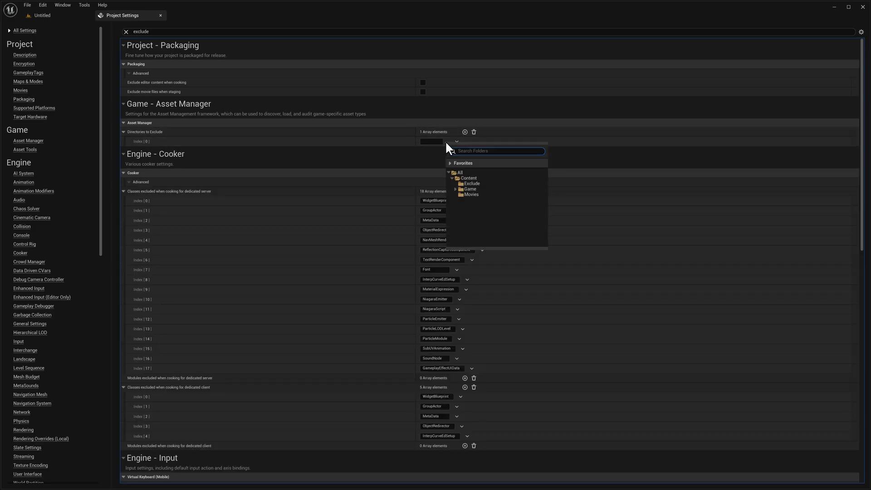
pyautogui.click(470, 183)
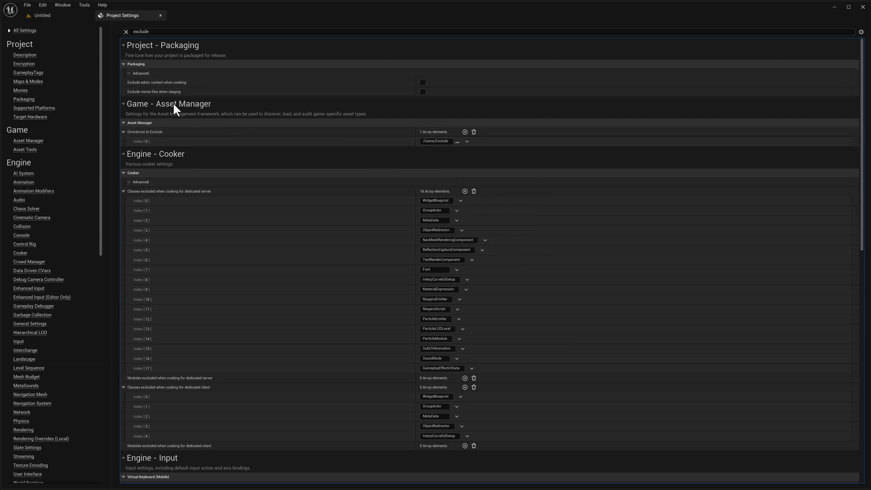
# - Review the remaining 'exclude' settings and return to the Untitled level editor
pyautogui.scroll(-4, 314, 144)
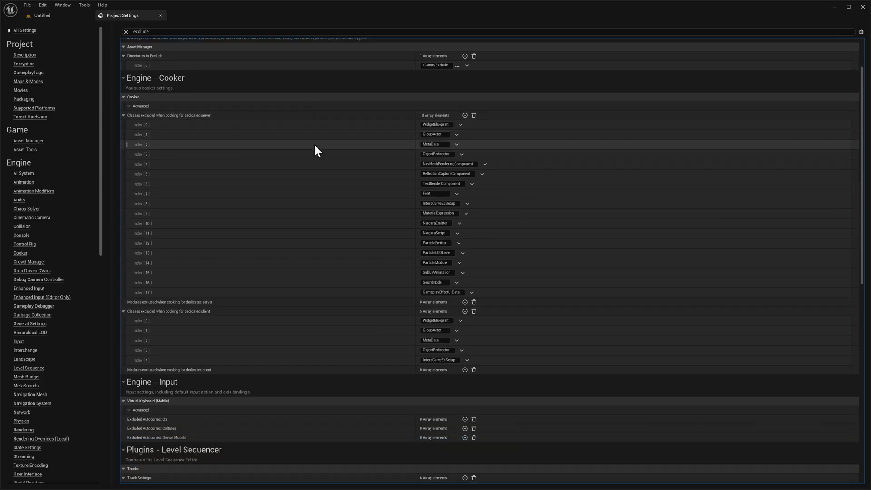
pyautogui.scroll(-2, 315, 145)
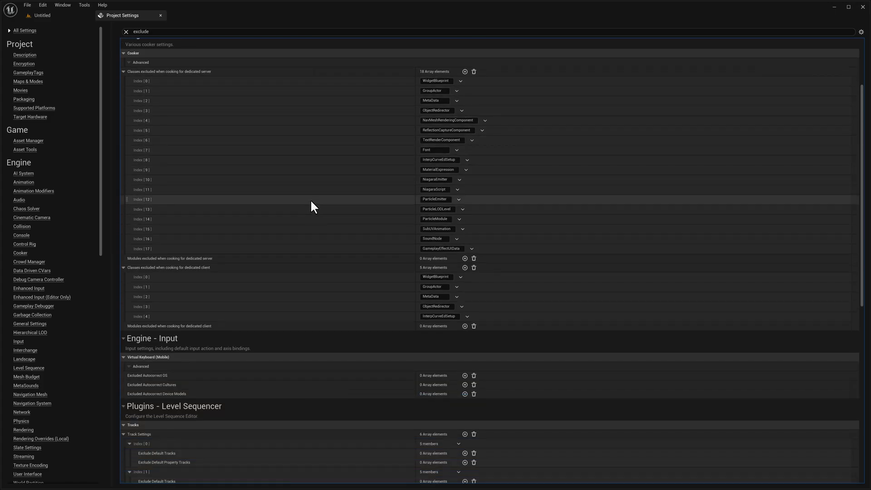
pyautogui.scroll(7, 311, 199)
pyautogui.click(68, 16)
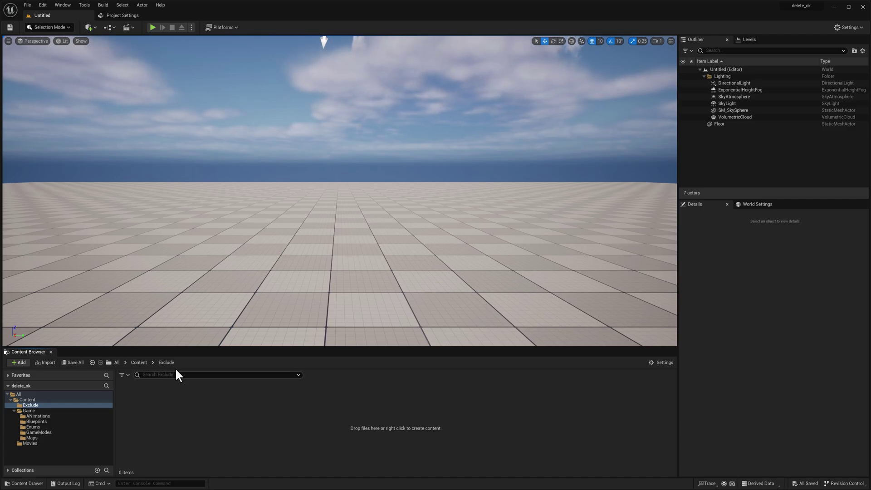
# - Rename the Exclude folder under Content back to Staging with F2
pyautogui.click(139, 363)
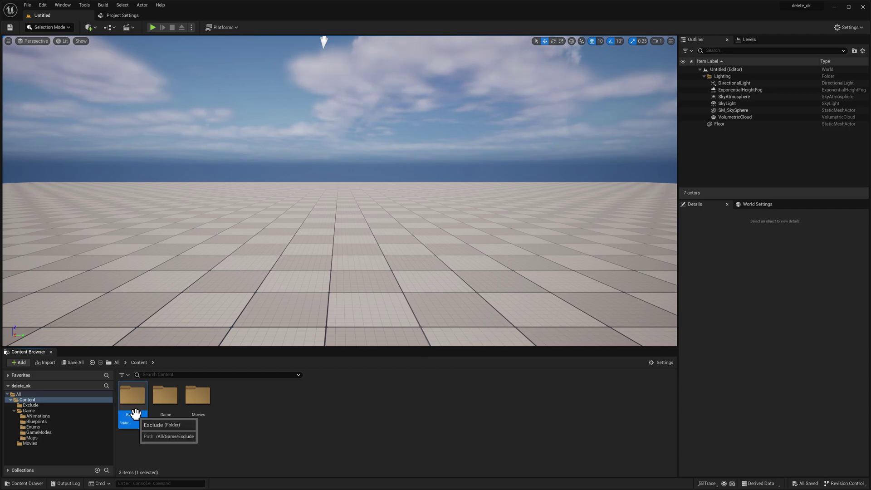
pyautogui.click(136, 399)
pyautogui.press('F2')
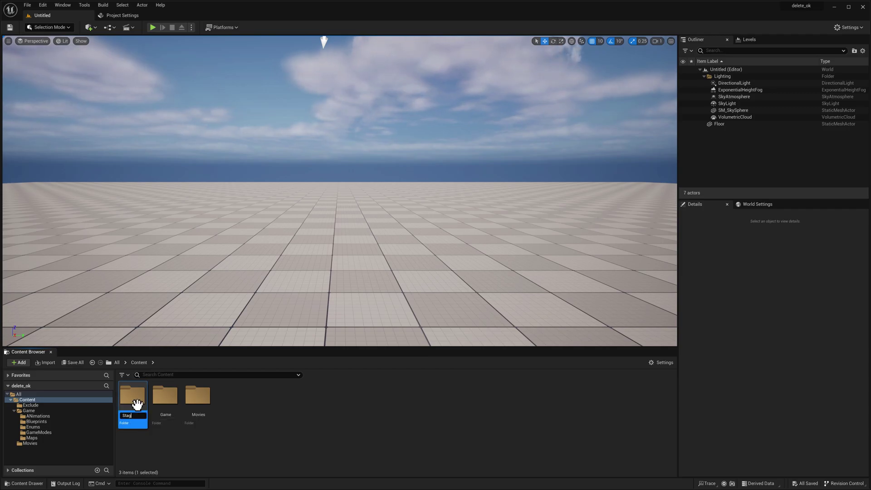
pyautogui.write('ing')
pyautogui.press('Return')
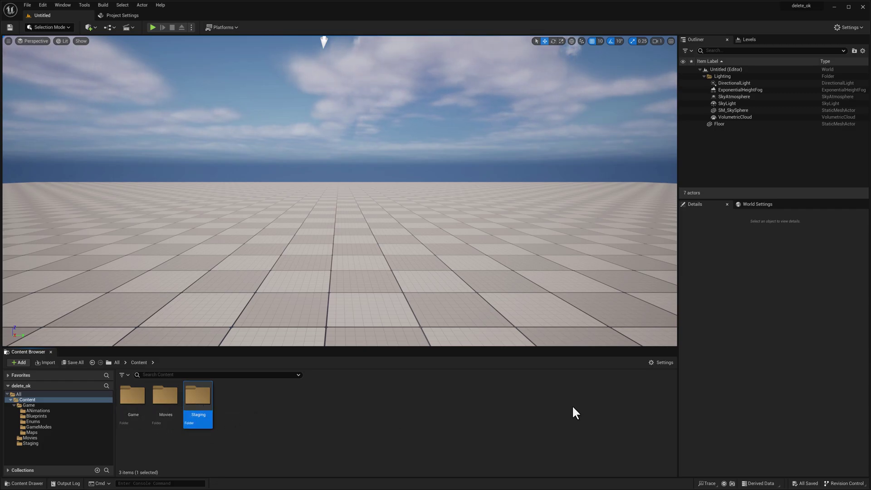
# - Open Staging to confirm it is empty, then return to Content
pyautogui.keyDown('ctrl'); pyautogui.click(193, 401); pyautogui.keyUp('ctrl')
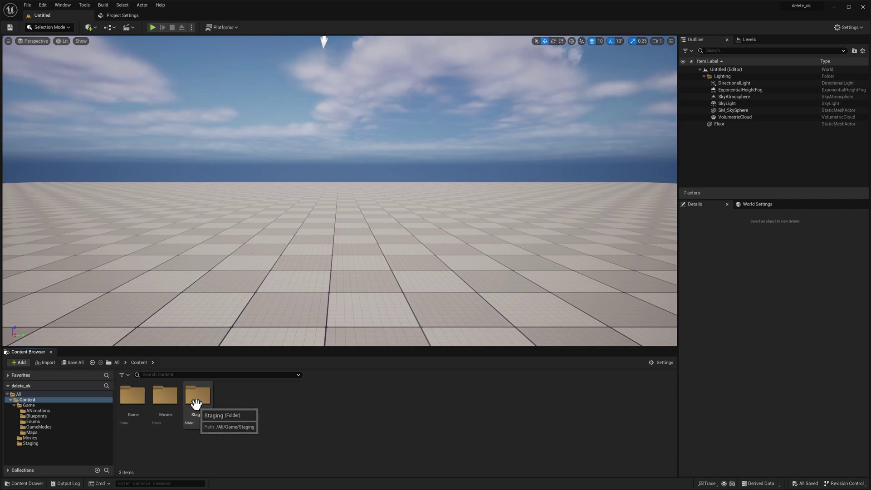
pyautogui.doubleClick(200, 402)
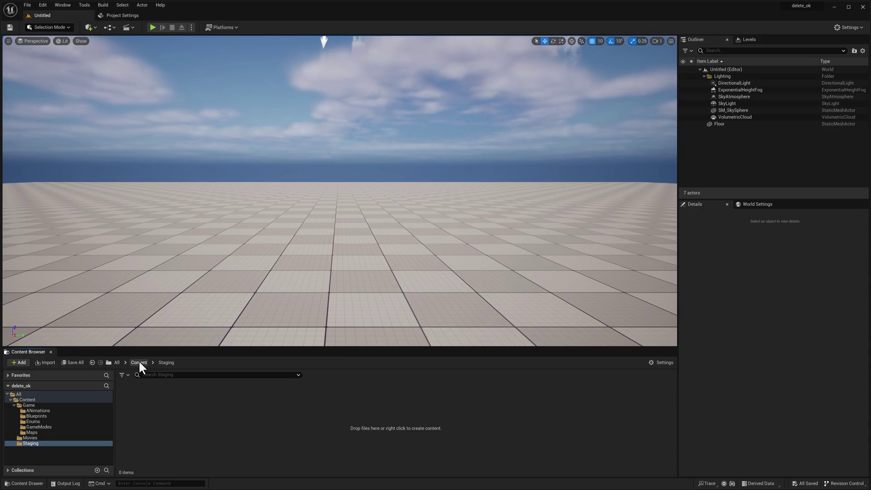
pyautogui.click(140, 362)
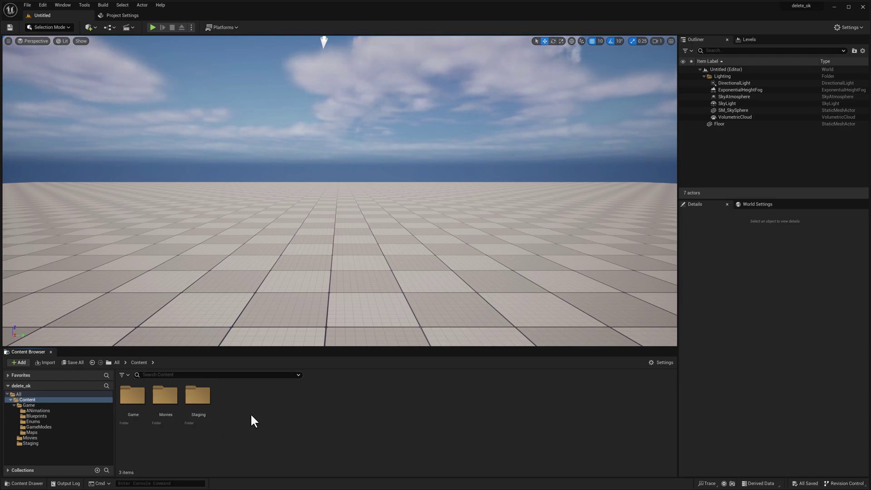
# - Add the Third Person template via Add Feature or Content Pack
pyautogui.click(20, 362)
pyautogui.click(37, 144)
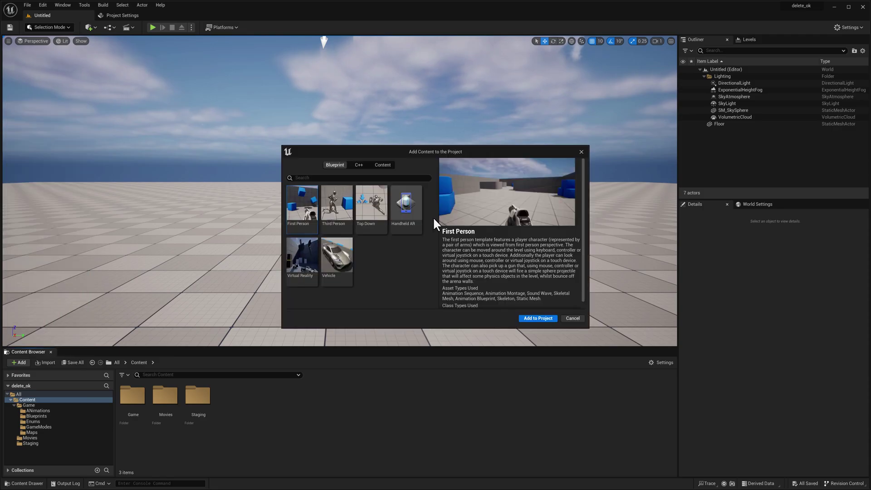
pyautogui.doubleClick(334, 208)
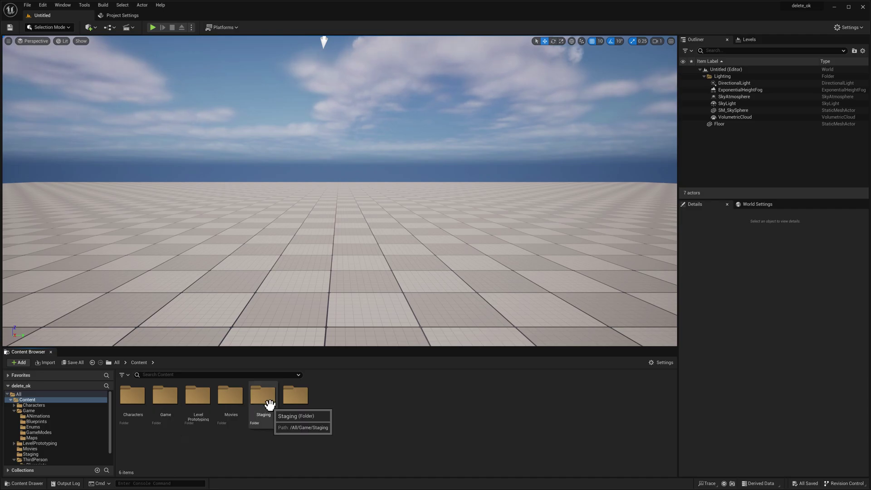
# - Inspect the new template folders, browsing ThirdPerson's Blueprints folder, then return to Content
pyautogui.click(301, 407)
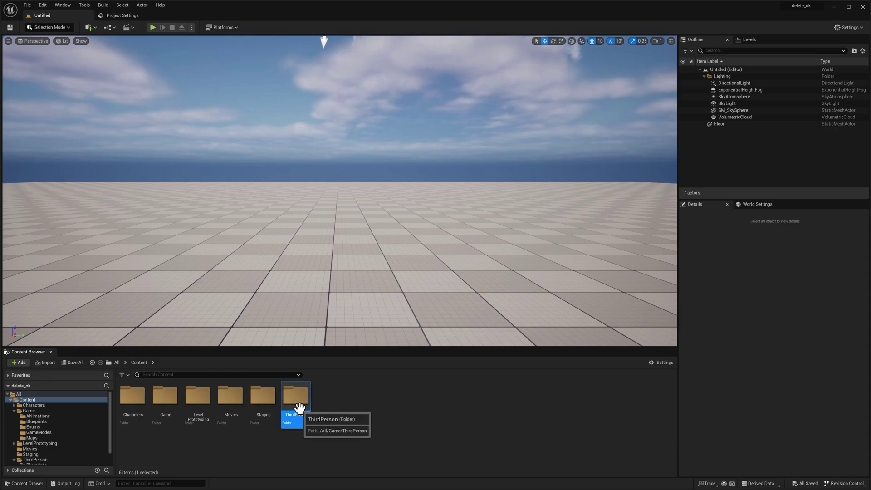
pyautogui.keyDown('ctrl'); pyautogui.click(131, 399); pyautogui.keyUp('ctrl')
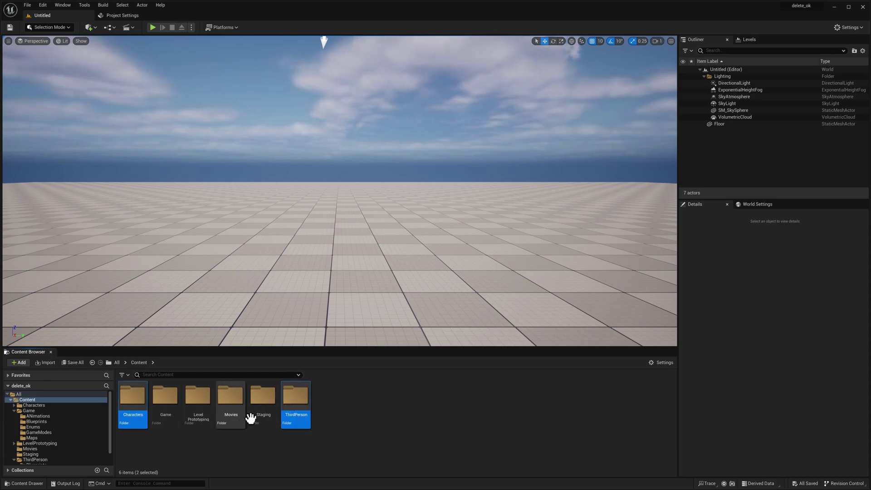
pyautogui.keyDown('ctrl'); pyautogui.click(198, 399); pyautogui.keyUp('ctrl')
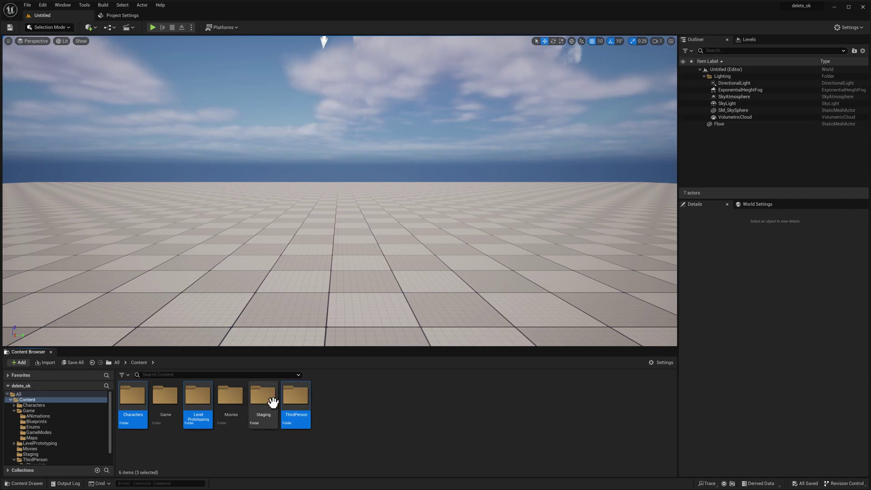
pyautogui.click(318, 407)
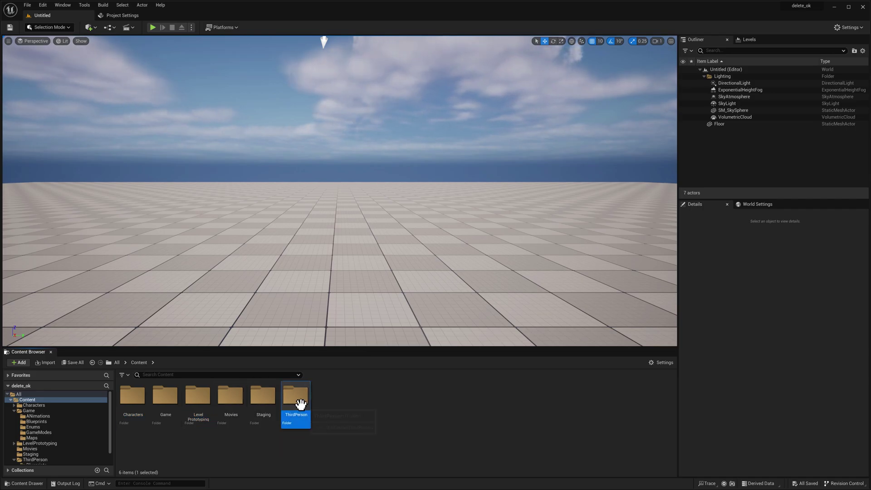
pyautogui.doubleClick(297, 399)
pyautogui.doubleClick(136, 397)
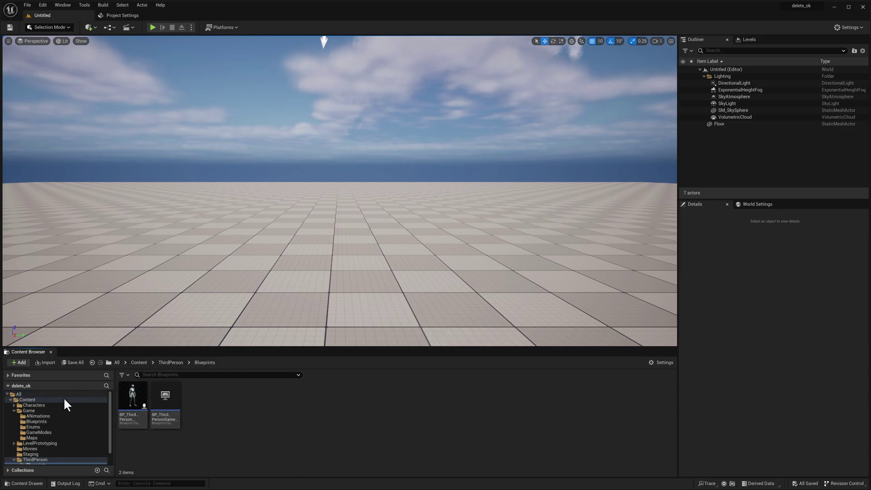
pyautogui.click(139, 362)
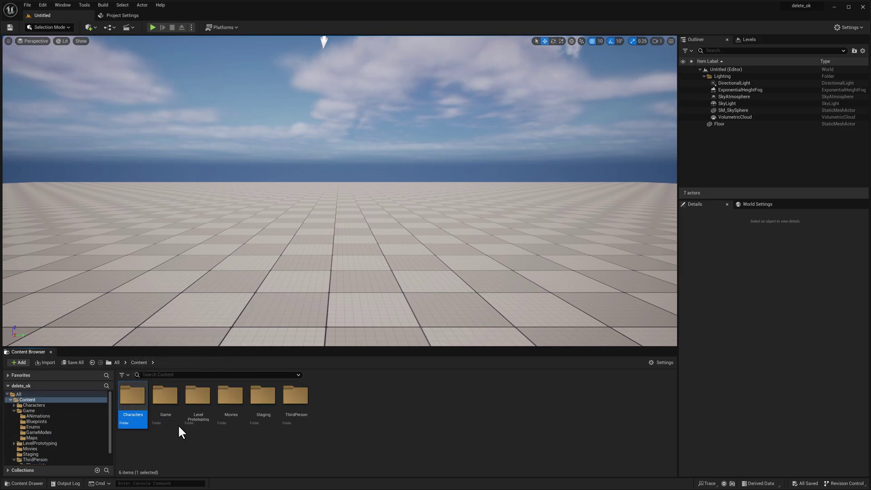
# - Select Characters, Level Prototyping and ThirdPerson and drag them onto Staging
pyautogui.moveTo(138, 424); pyautogui.dragTo(159, 425)
pyautogui.keyDown('ctrl'); pyautogui.click(197, 417); pyautogui.keyUp('ctrl')
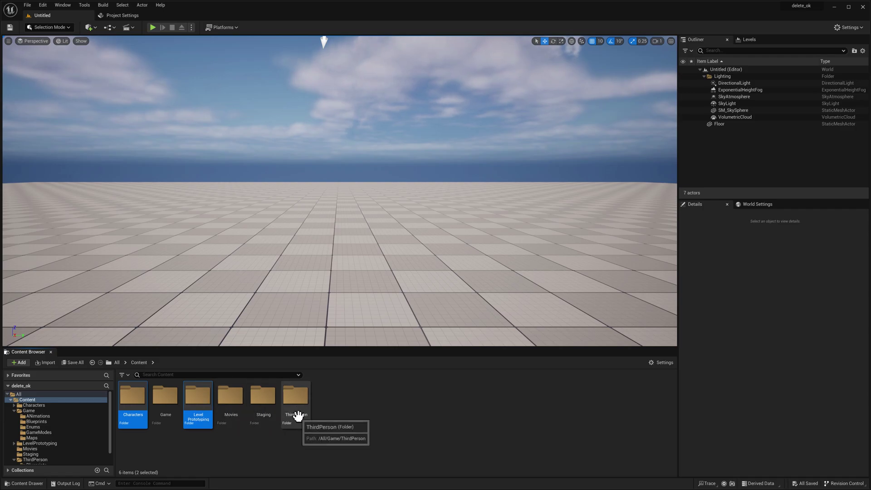
pyautogui.keyDown('ctrl'); pyautogui.click(295, 418); pyautogui.keyUp('ctrl')
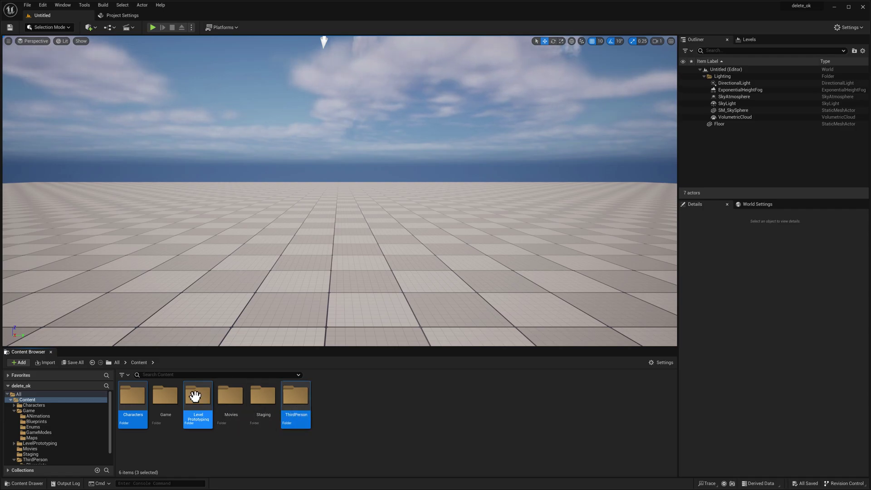
pyautogui.moveTo(295, 401); pyautogui.dragTo(269, 401)
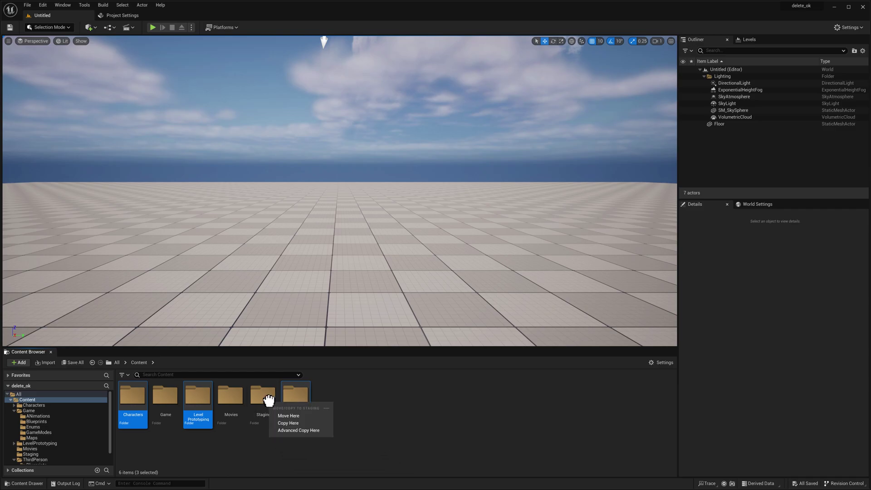
# - Confirm moving the folders into Staging, then browse ThirdPerson's empty Maps folder
pyautogui.click(287, 415)
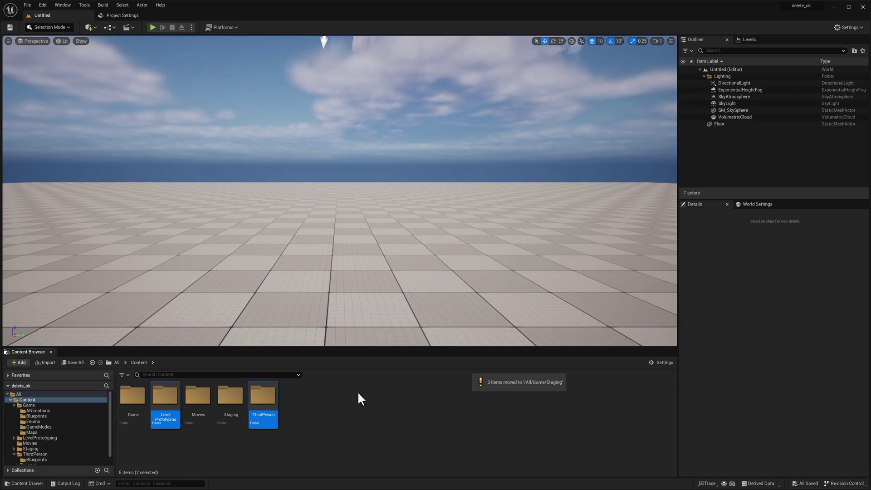
pyautogui.click(300, 416)
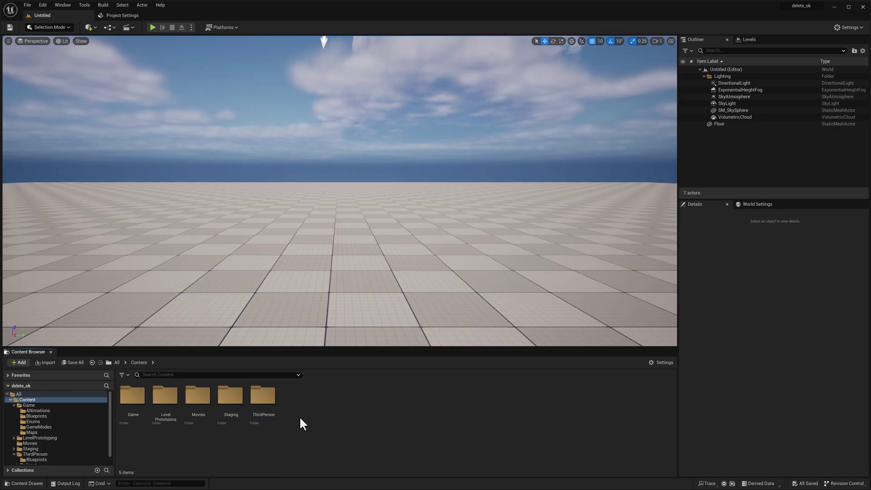
pyautogui.doubleClick(268, 399)
pyautogui.doubleClick(196, 401)
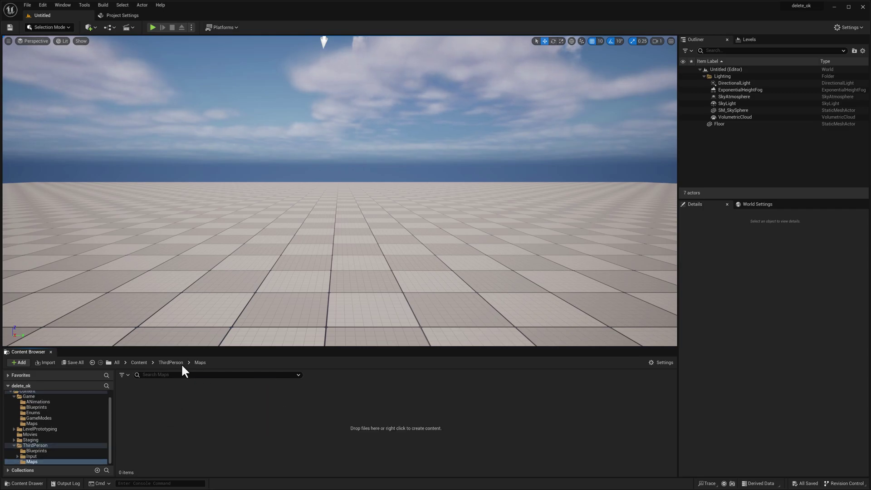
# - Return to Content and run Fix Up Redirectors on the Content folder
pyautogui.click(140, 361)
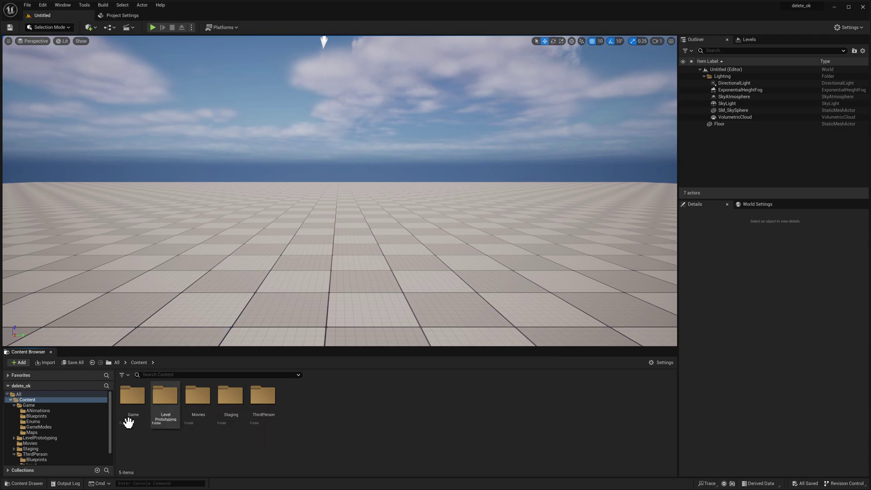
pyautogui.rightClick(29, 400)
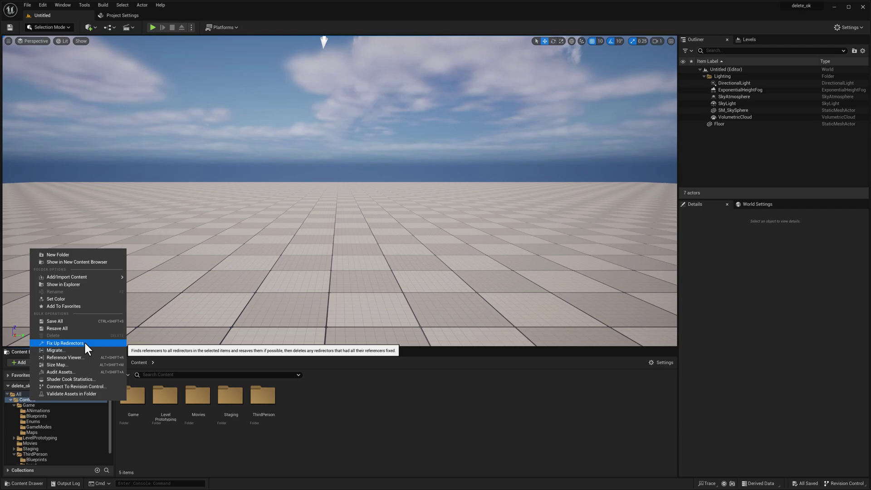
pyautogui.click(65, 343)
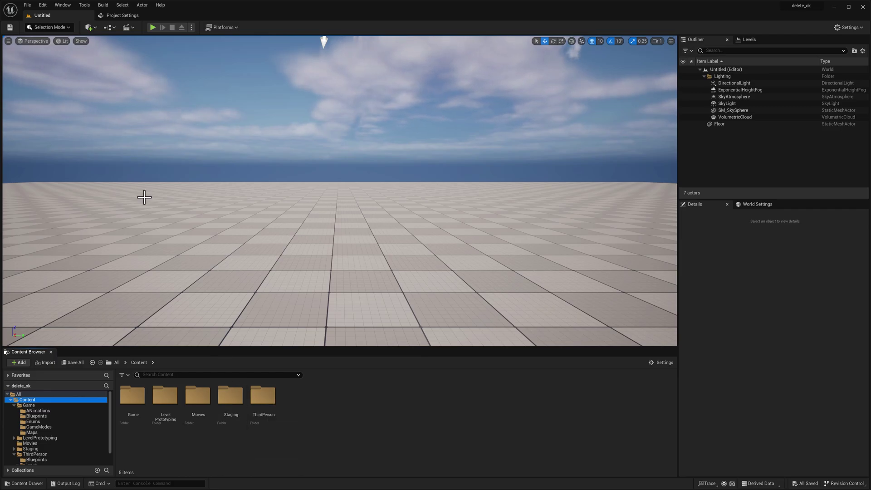
# - Create a new level from a template
pyautogui.click(27, 5)
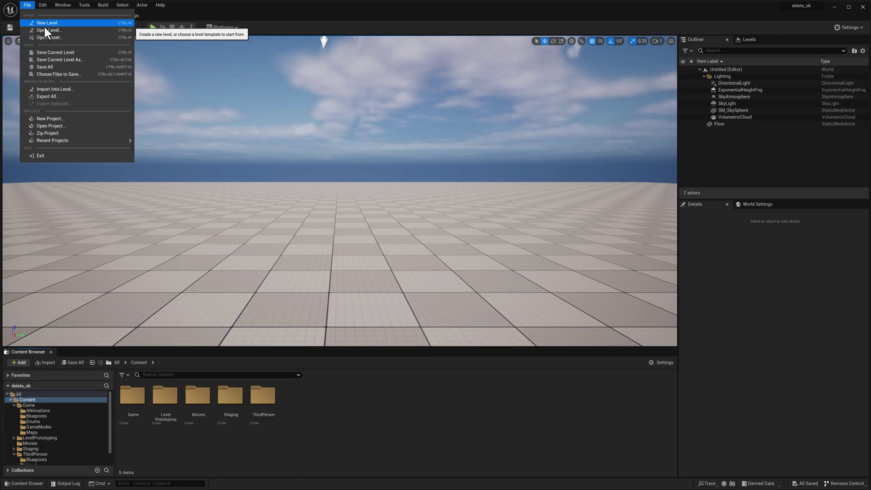
pyautogui.click(83, 23)
pyautogui.doubleClick(444, 219)
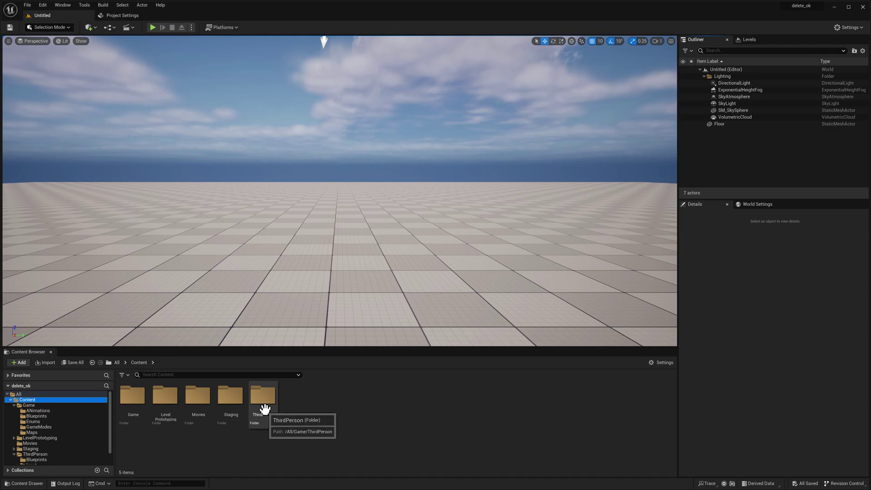
# - Browse into ThirdPerson and its Input folder, then return to Content
pyautogui.doubleClick(266, 408)
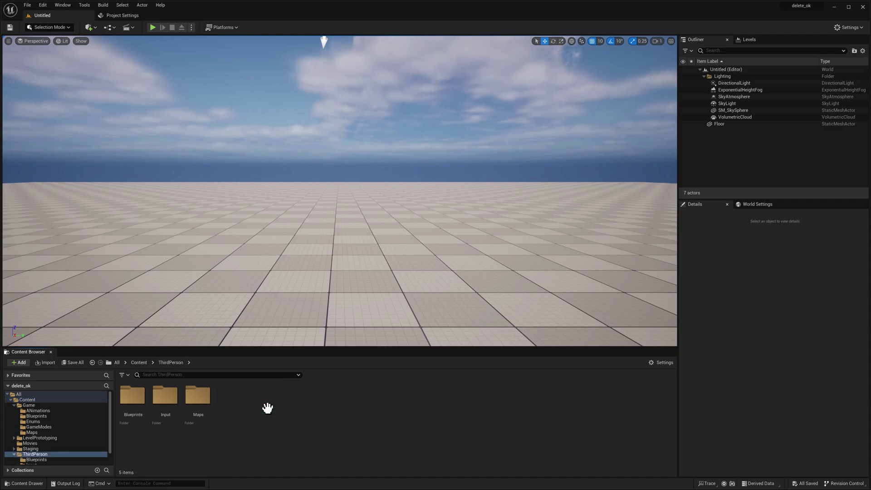
pyautogui.doubleClick(175, 411)
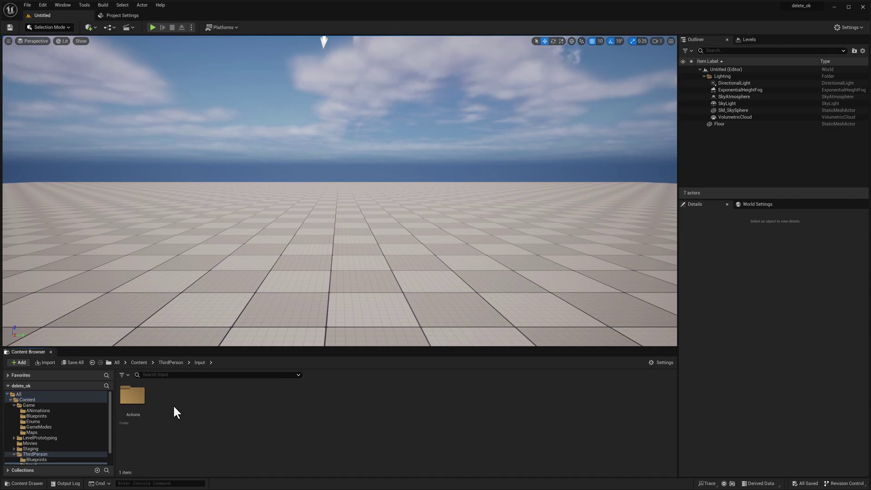
pyautogui.click(178, 362)
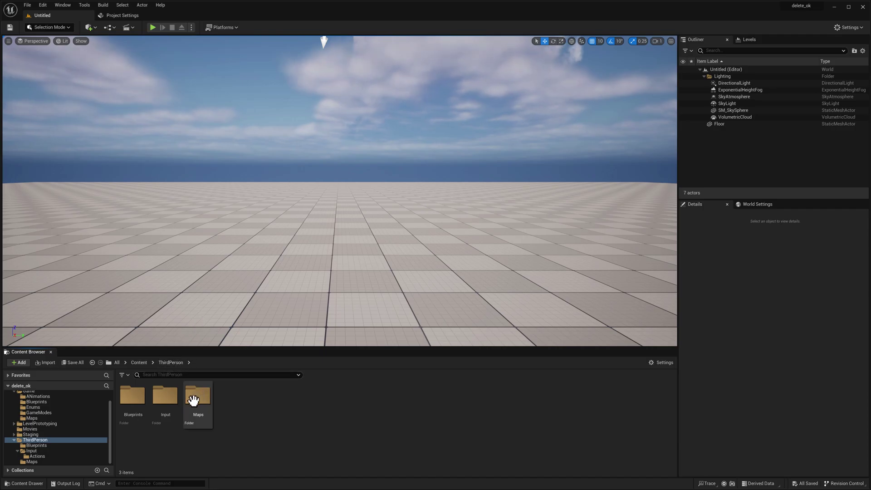
pyautogui.click(139, 362)
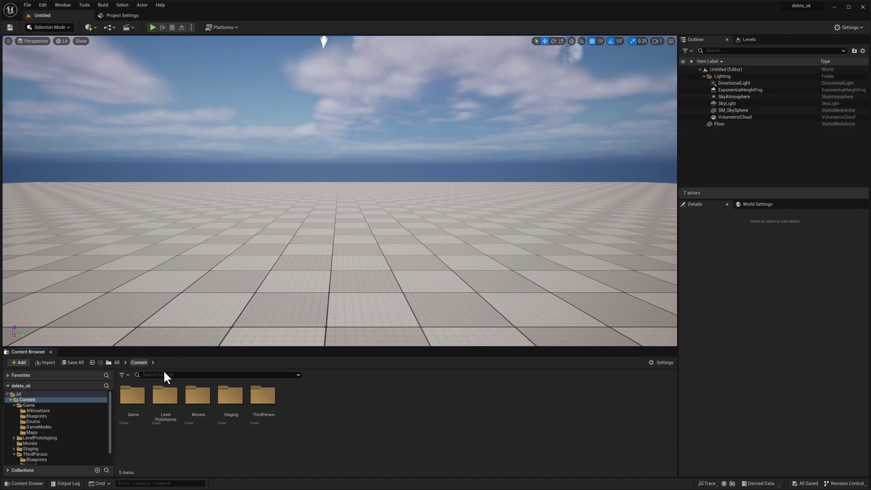
# - Delete the top-level ThirdPerson folder and open Staging, selecting Characters
pyautogui.click(264, 405)
pyautogui.rightClick(264, 405)
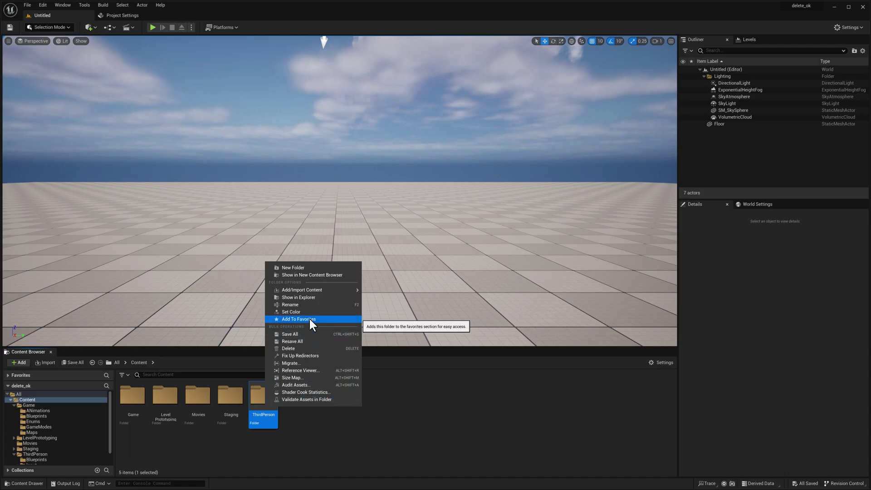
pyautogui.click(299, 347)
pyautogui.doubleClick(199, 396)
pyautogui.click(141, 404)
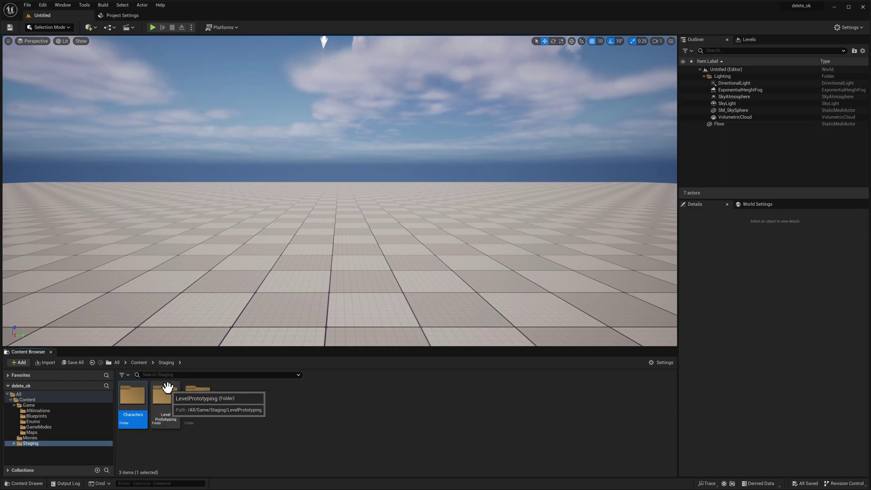
# - Move T_GridChecker_A from Staging/LevelPrototyping/Textures into Game/Textures
pyautogui.click(139, 363)
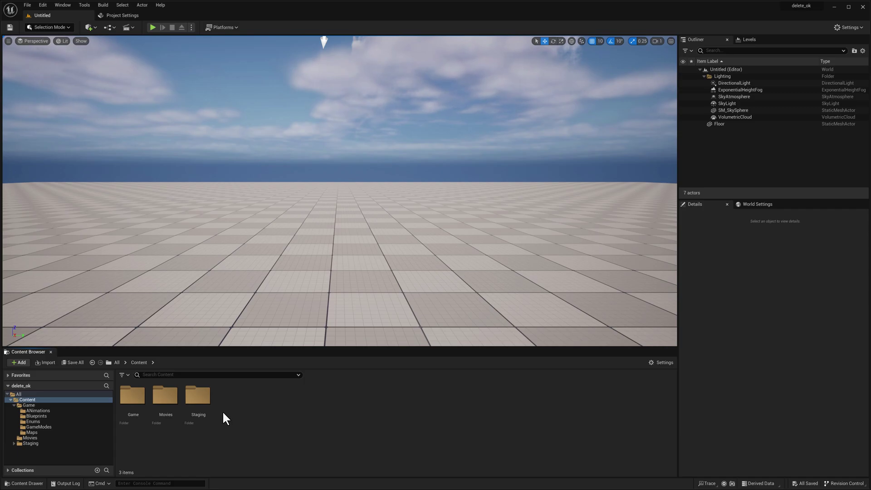
pyautogui.doubleClick(197, 397)
pyautogui.doubleClick(165, 395)
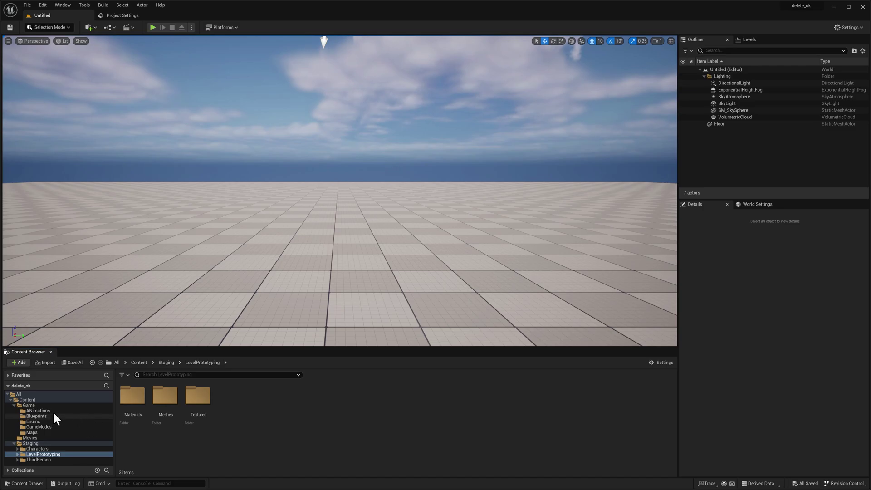
pyautogui.doubleClick(198, 396)
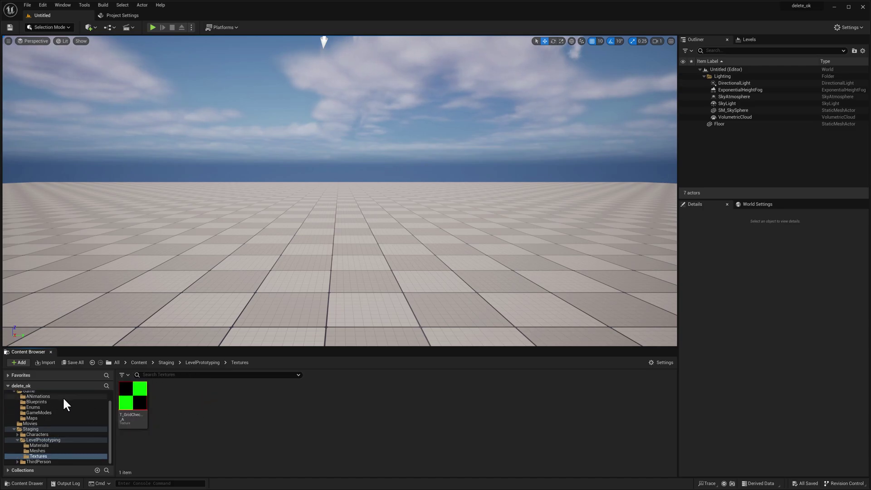
pyautogui.click(133, 401)
pyautogui.scroll(1, 102, 413)
pyautogui.moveTo(122, 411); pyautogui.dragTo(18, 434)
pyautogui.click(54, 453)
# - Open LevelPrototyping's Meshes folder and try dragging SM_Ramp to Game, then cancel
pyautogui.click(203, 362)
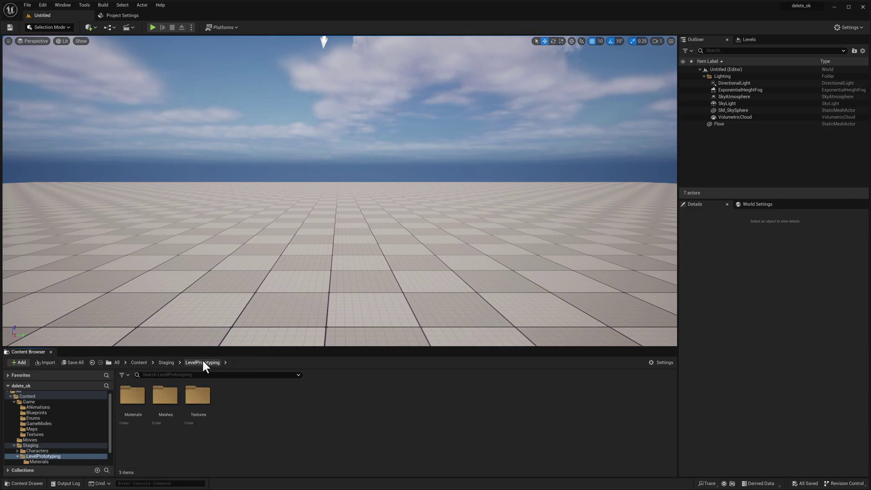
pyautogui.doubleClick(166, 398)
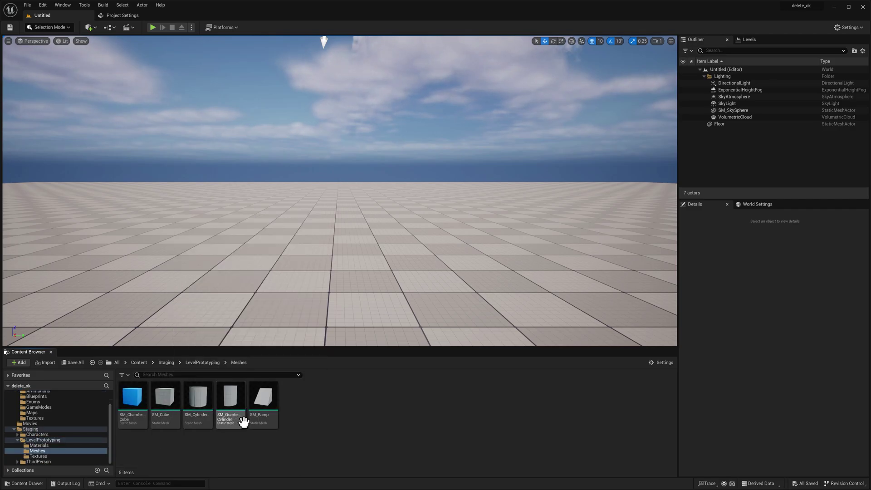
pyautogui.click(260, 409)
pyautogui.scroll(1, 7, 422)
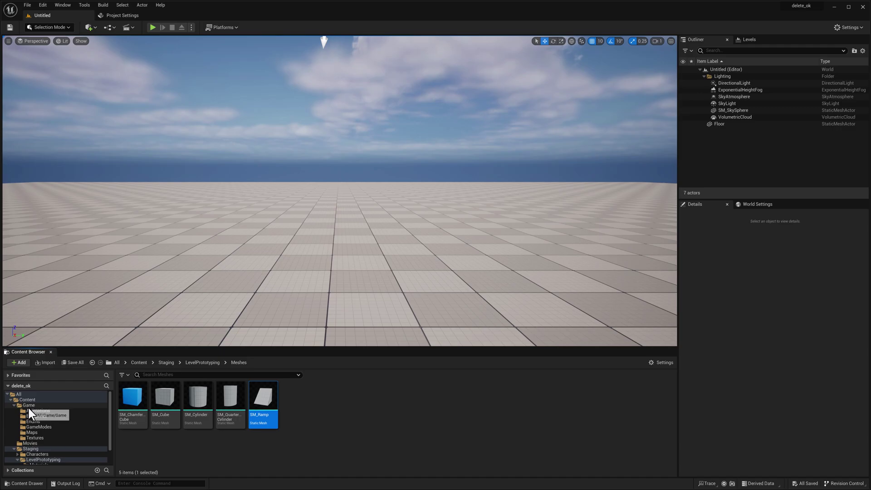
pyautogui.moveTo(250, 410); pyautogui.dragTo(354, 413)
pyautogui.click(408, 421)
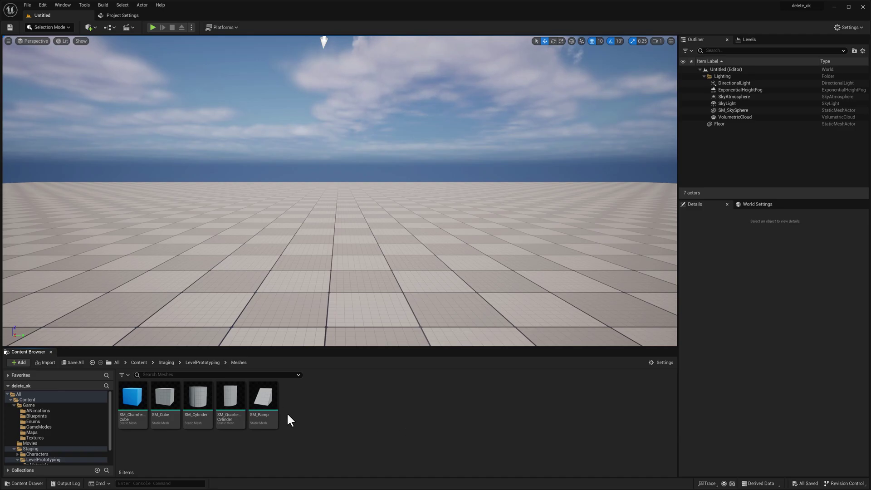
# - Select all five meshes starting from SM_Ramp, then return to Content
pyautogui.moveTo(266, 411)
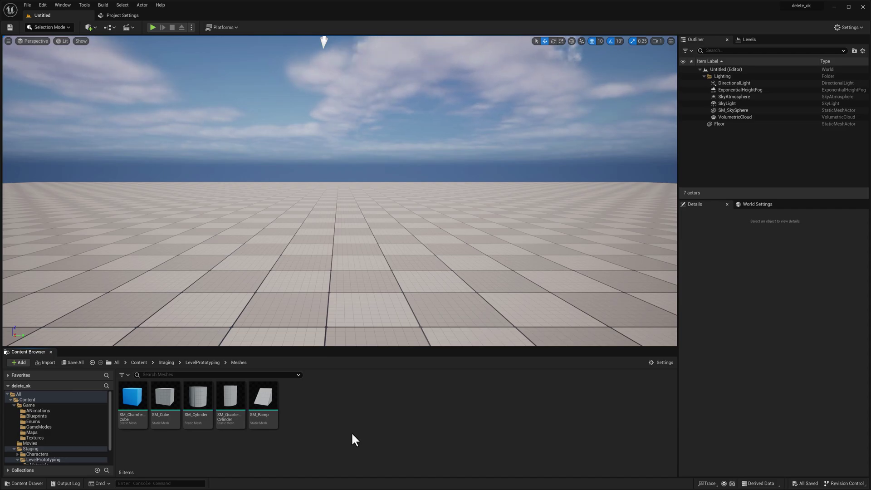
pyautogui.click(267, 409)
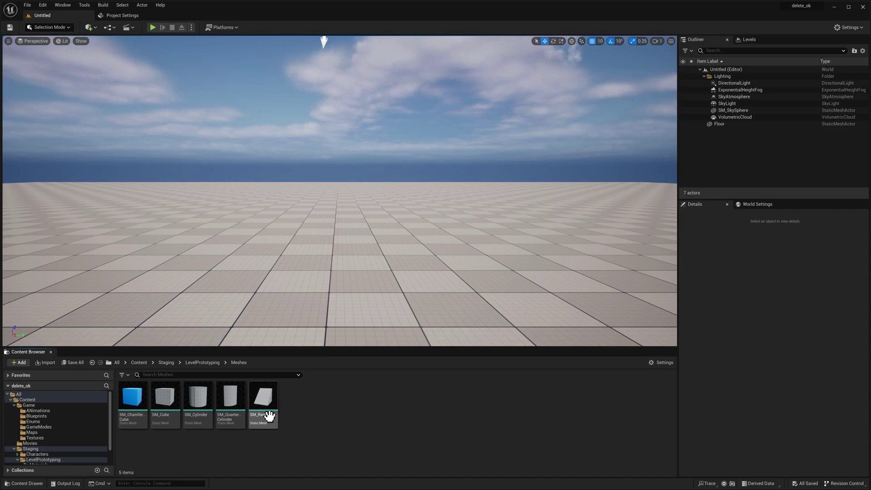
pyautogui.keyDown('shift'); pyautogui.click(140, 409); pyautogui.keyUp('shift')
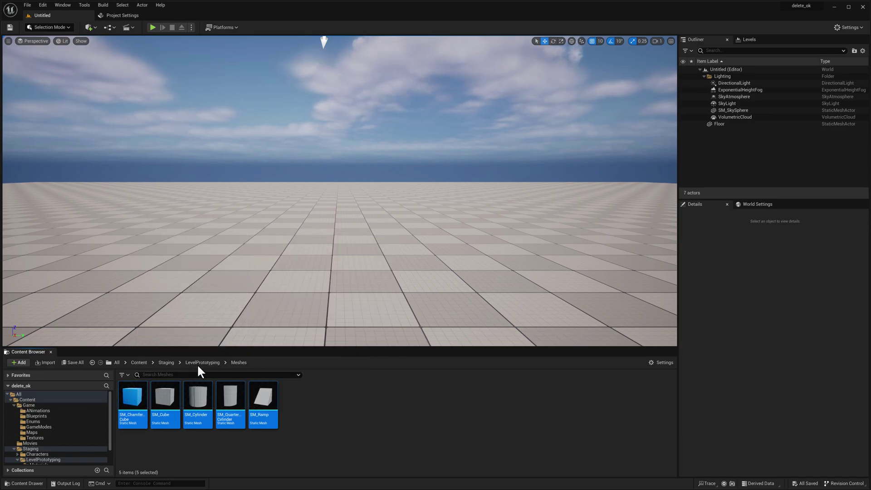
pyautogui.click(138, 363)
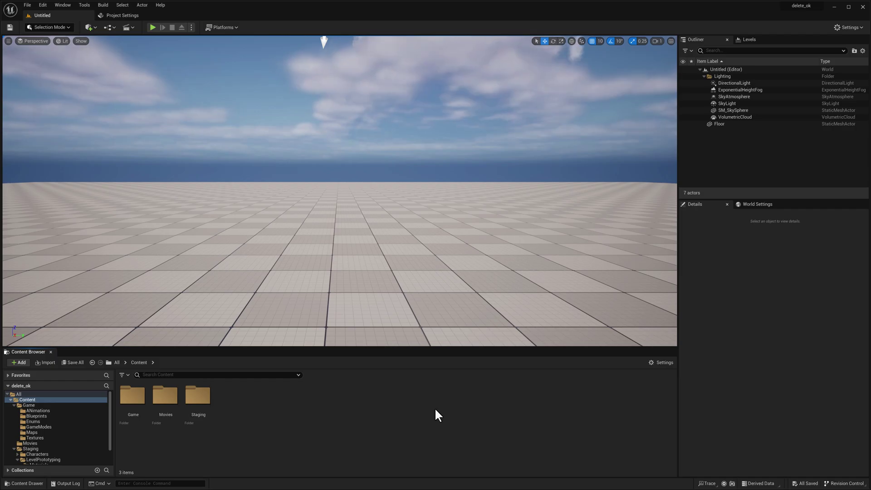
# - Create a new folder, then peek into RPG_PAKTemplate and return to its parent
pyautogui.rightClick(218, 410)
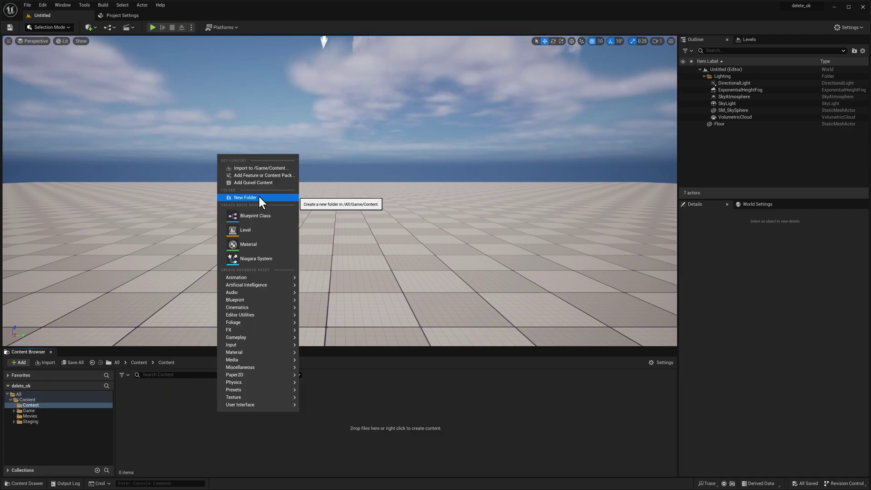
pyautogui.click(259, 197)
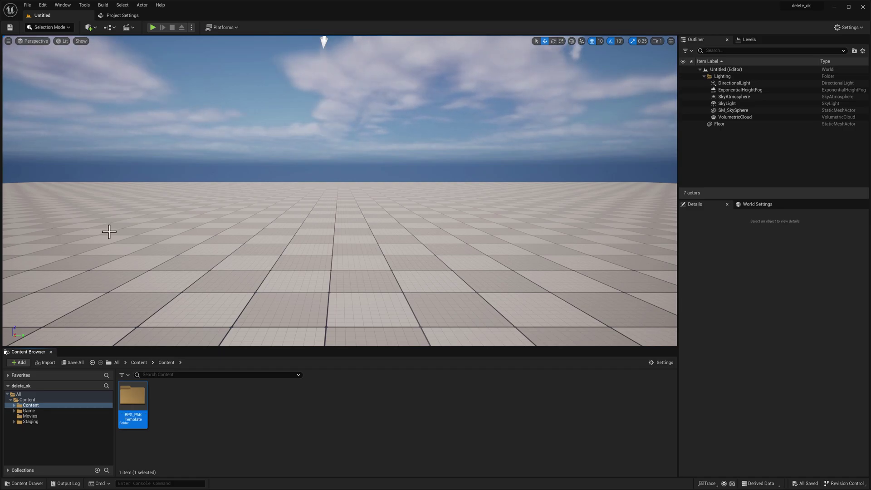
pyautogui.doubleClick(140, 405)
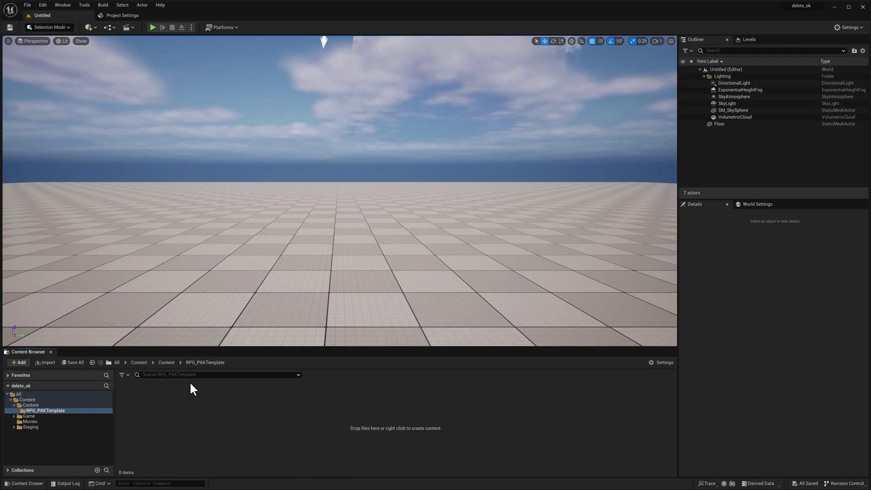
pyautogui.hotkey('alt', 'Left')
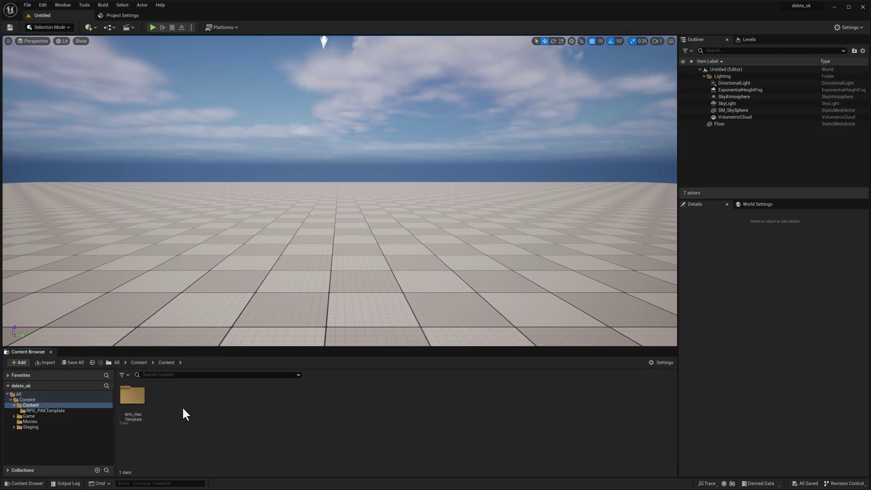
pyautogui.rightClick(193, 381)
pyautogui.click(206, 423)
pyautogui.click(135, 416)
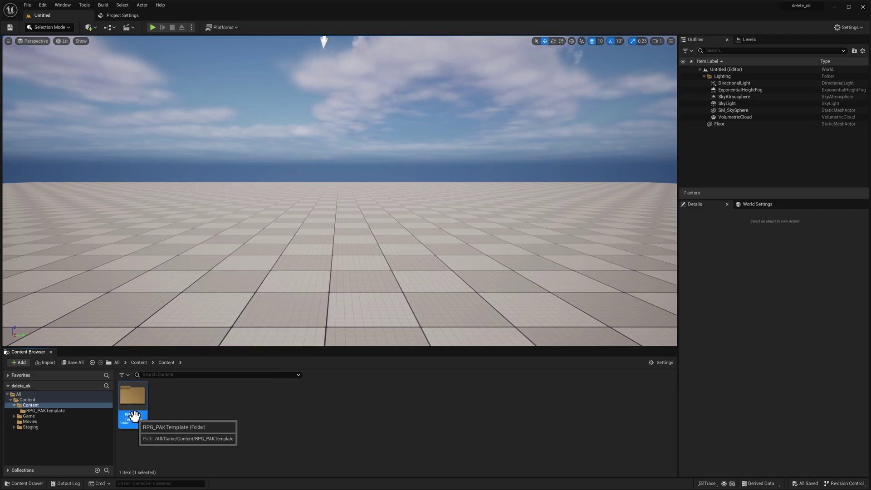
pyautogui.click(182, 426)
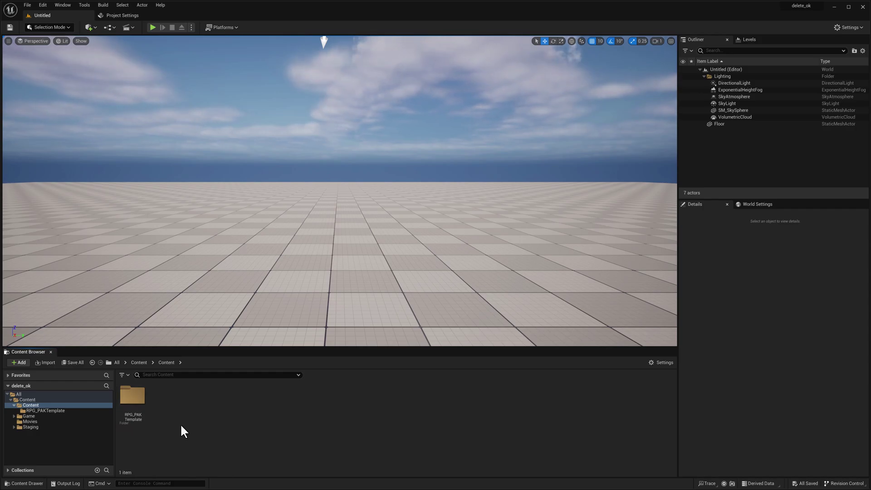
# - Rename the RPG_PAKTemplate folder to 'Game'
pyautogui.click(135, 418)
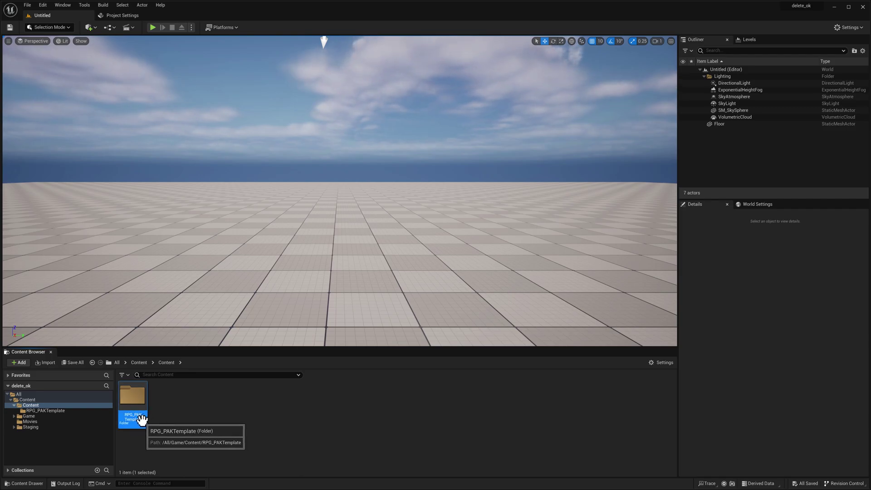
pyautogui.click(145, 414)
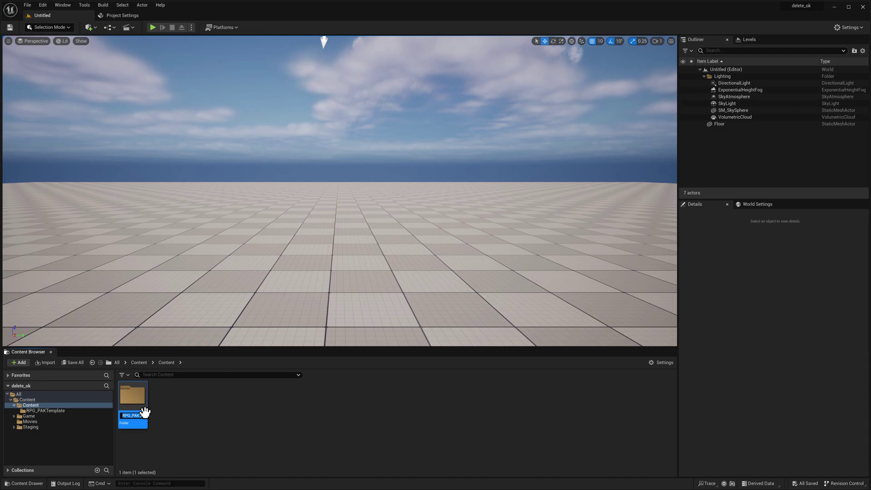
pyautogui.write('Game')
pyautogui.press('Return')
pyautogui.click(172, 404)
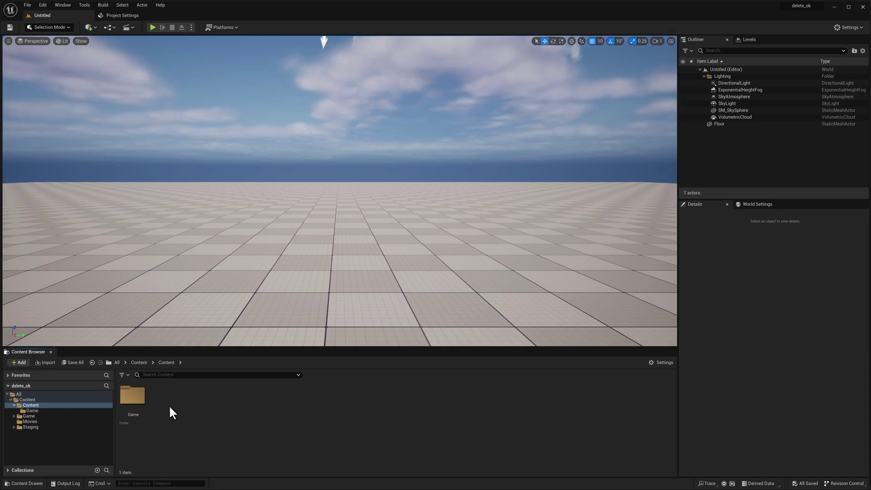
# - Add a new folder named 'Staging' beside Game
pyautogui.rightClick(170, 406)
pyautogui.click(234, 195)
pyautogui.write('Staging')
pyautogui.press('Return')
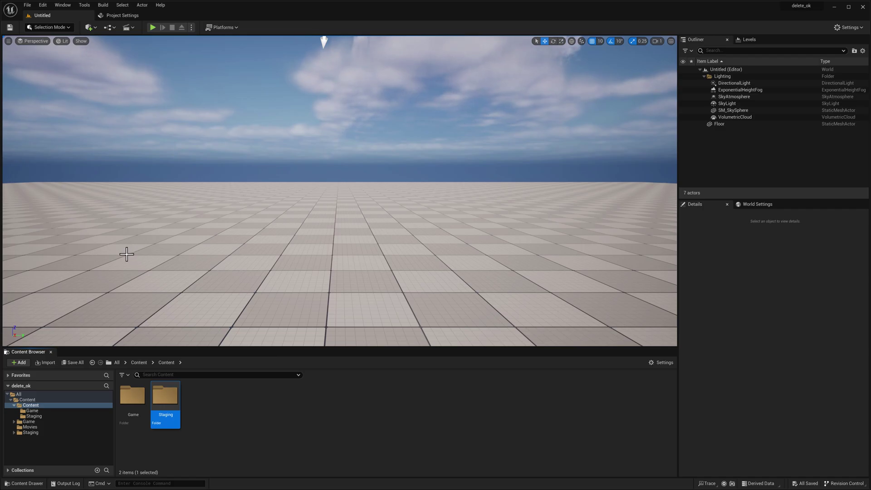
# - Show the top-level Content folder, then open the nested Content/Content/Game folder with 0 items
pyautogui.click(135, 418)
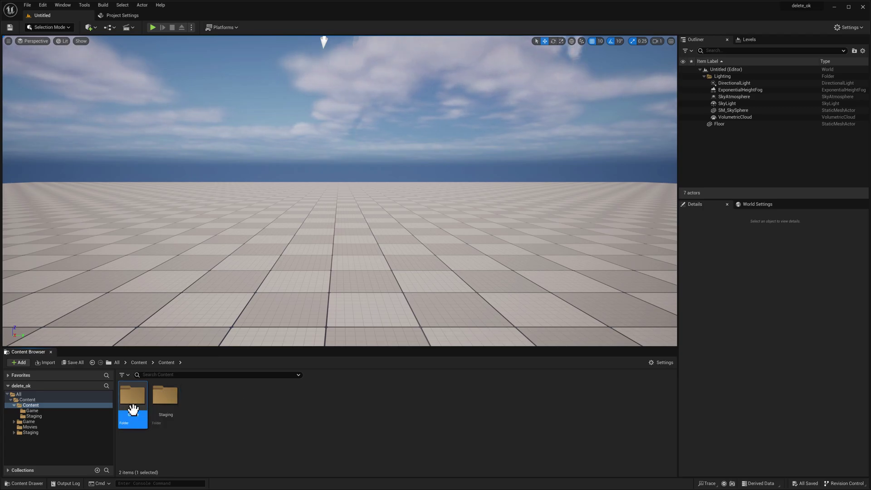
pyautogui.click(30, 399)
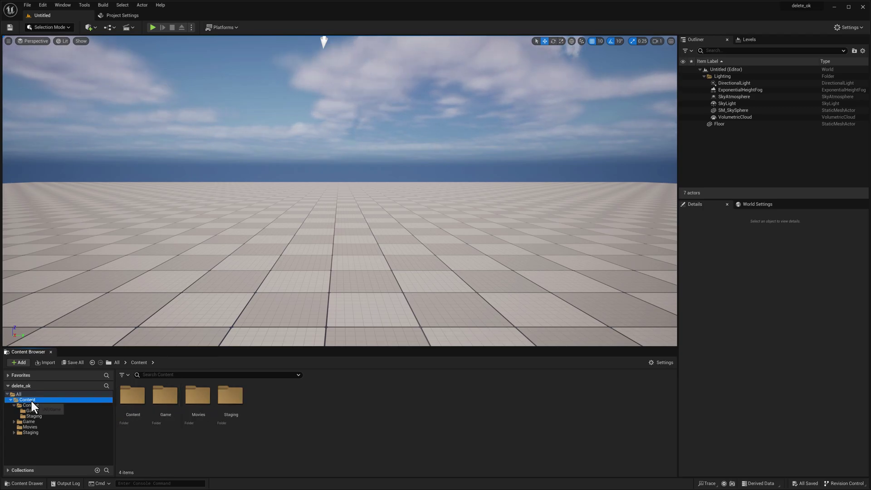
pyautogui.rightClick(31, 399)
pyautogui.click(274, 409)
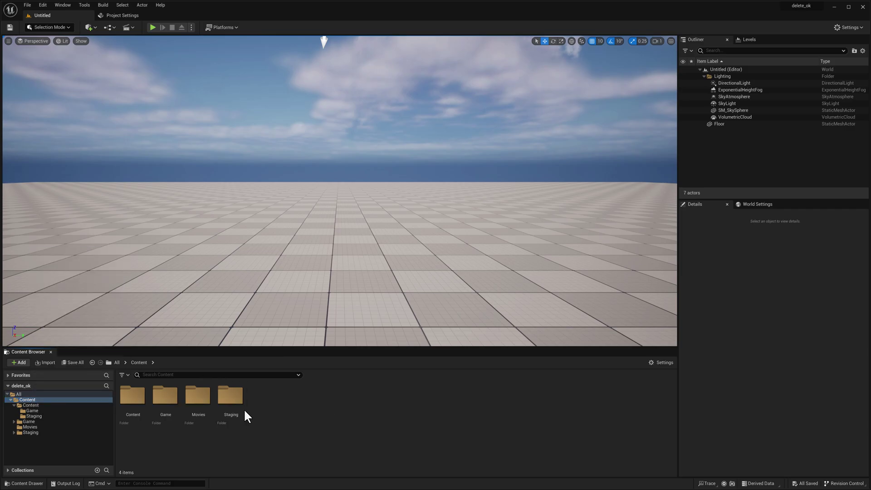
pyautogui.rightClick(32, 409)
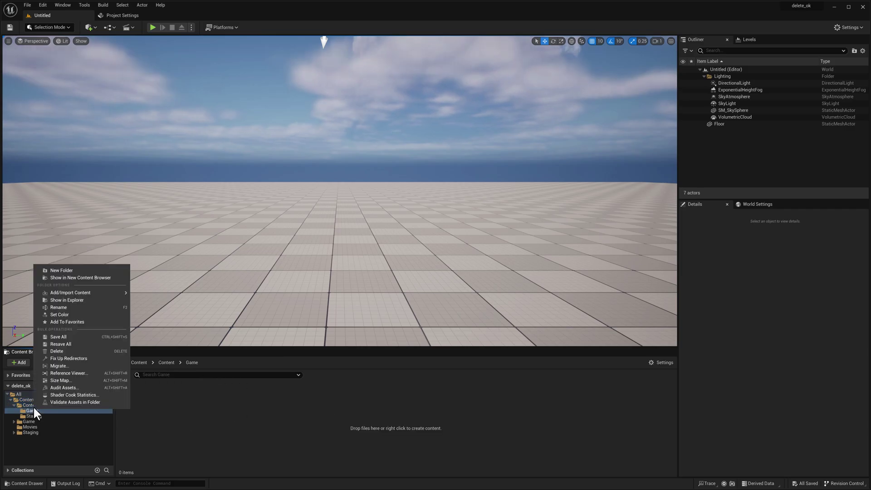
pyautogui.click(189, 328)
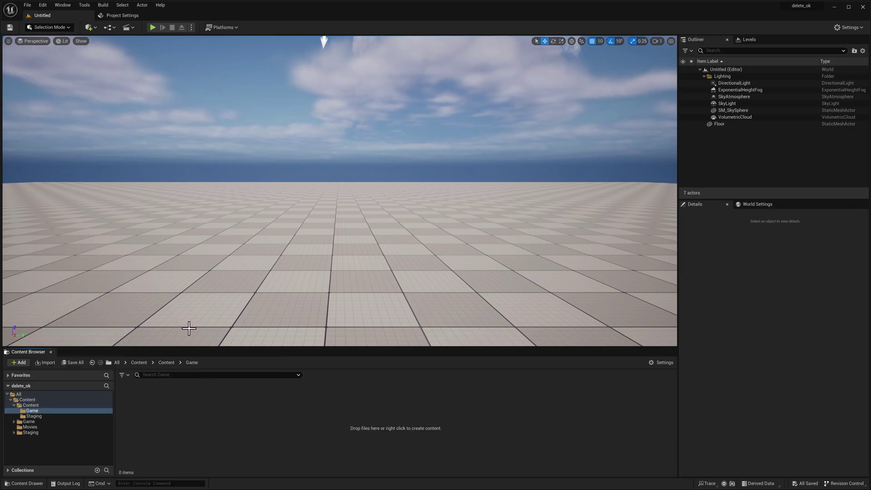
pyautogui.click(121, 15)
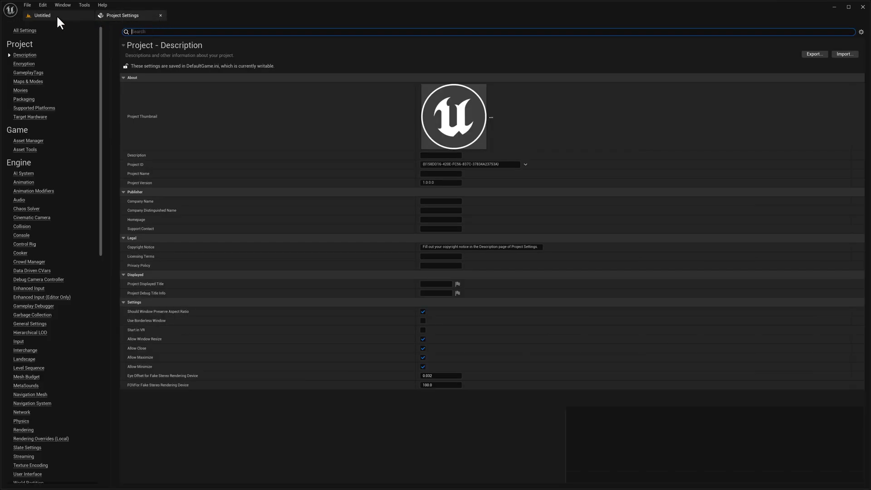
pyautogui.click(28, 81)
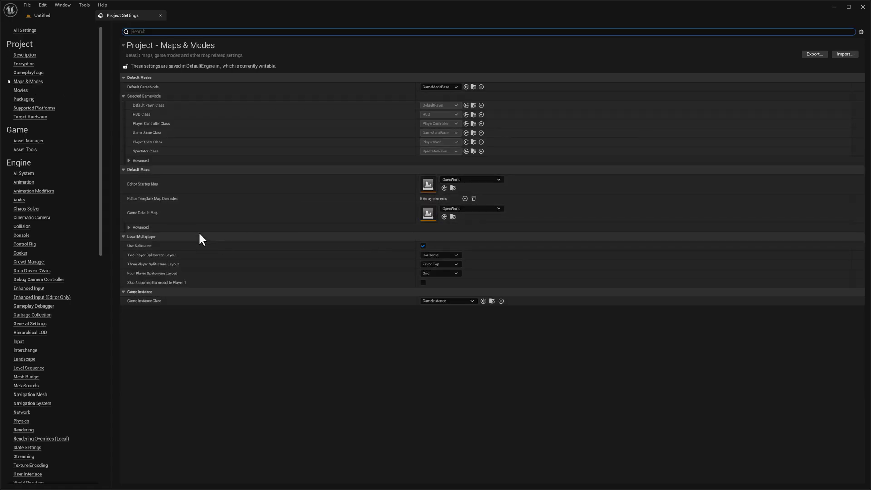
pyautogui.click(131, 228)
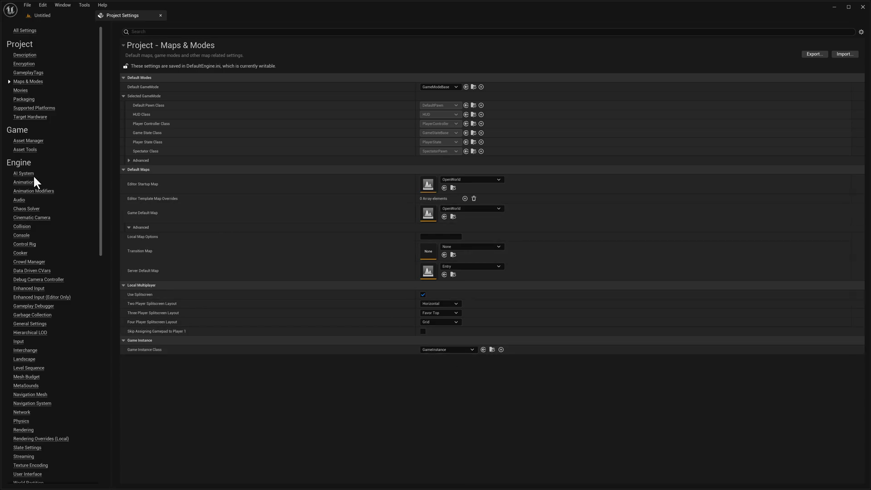
pyautogui.scroll(-3, 45, 290)
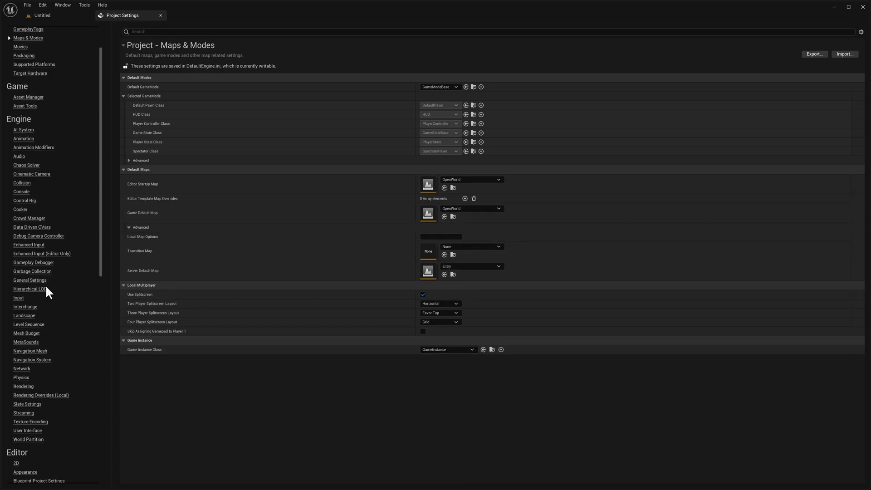
pyautogui.scroll(3, 46, 285)
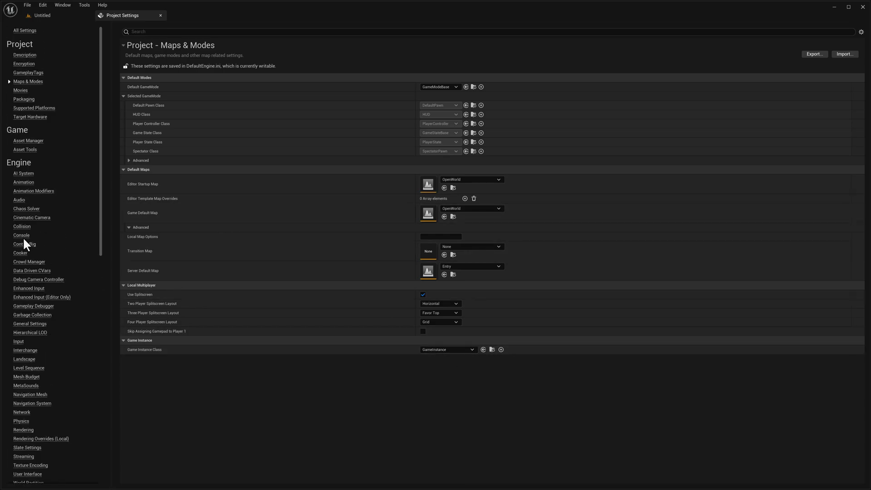
pyautogui.click(19, 200)
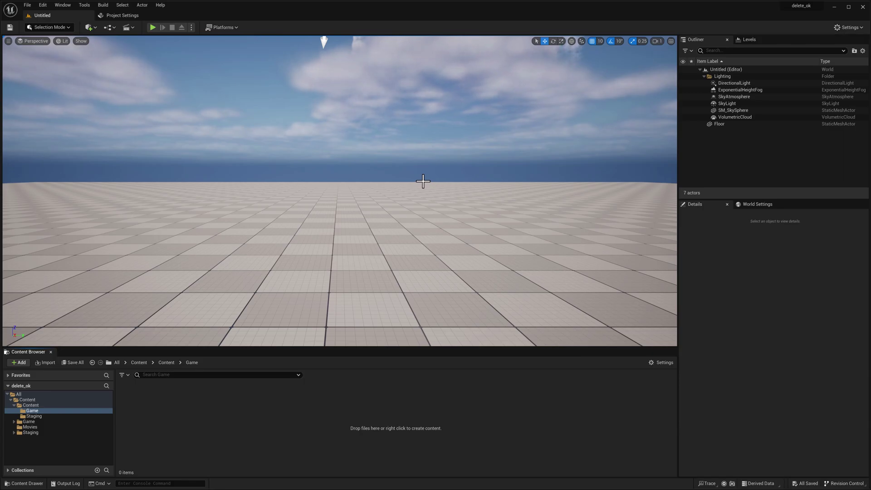
# - Start deleting the inner Content folder from top-level Content, then cancel so nothing is removed
pyautogui.click(27, 400)
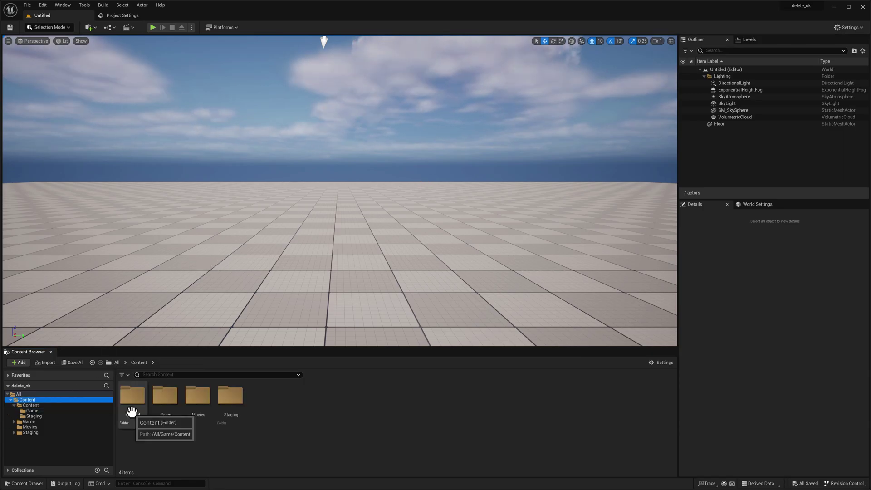
pyautogui.rightClick(136, 402)
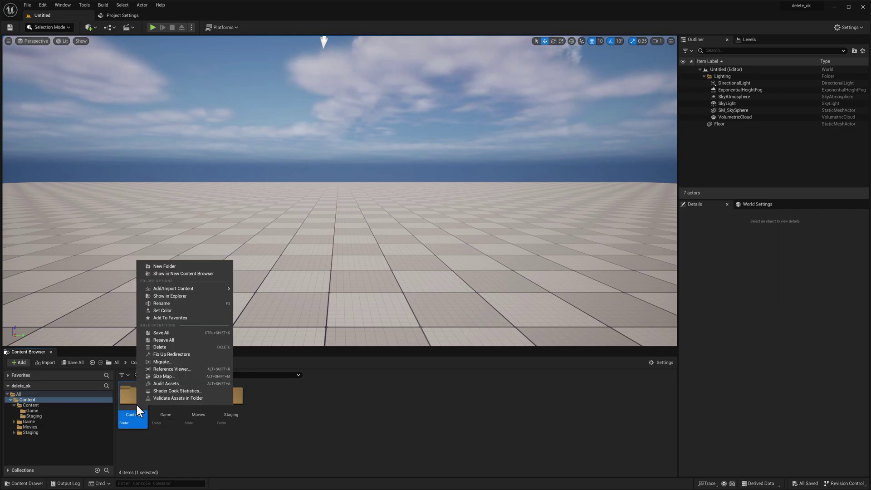
pyautogui.click(173, 348)
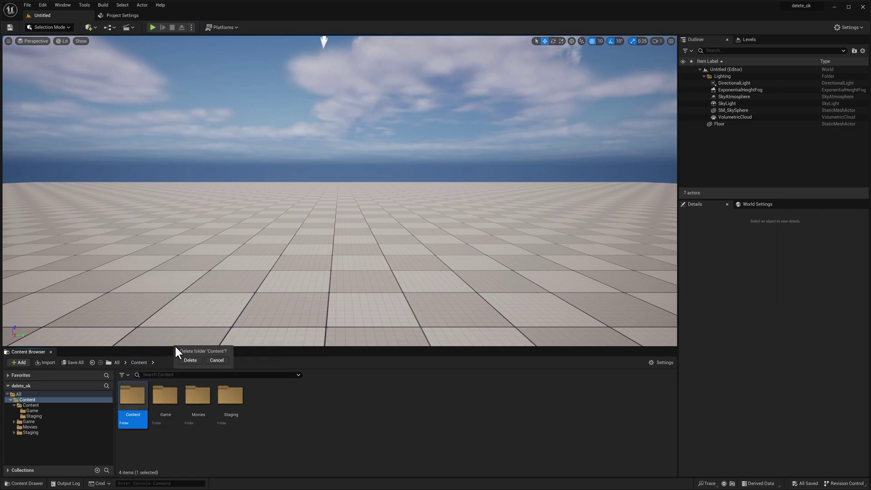
pyautogui.click(474, 361)
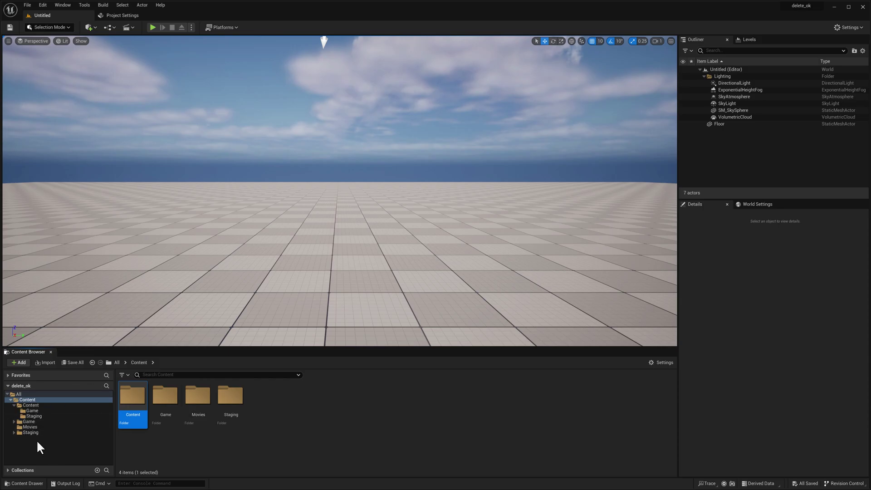
# - Expand and view the top-level Game folder, then go to Content/Content and select Staging and Game
pyautogui.click(14, 421)
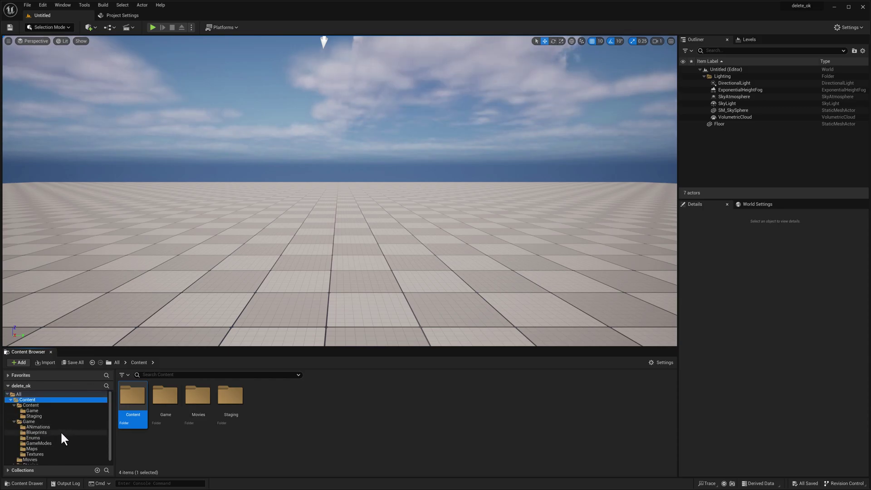
pyautogui.click(39, 422)
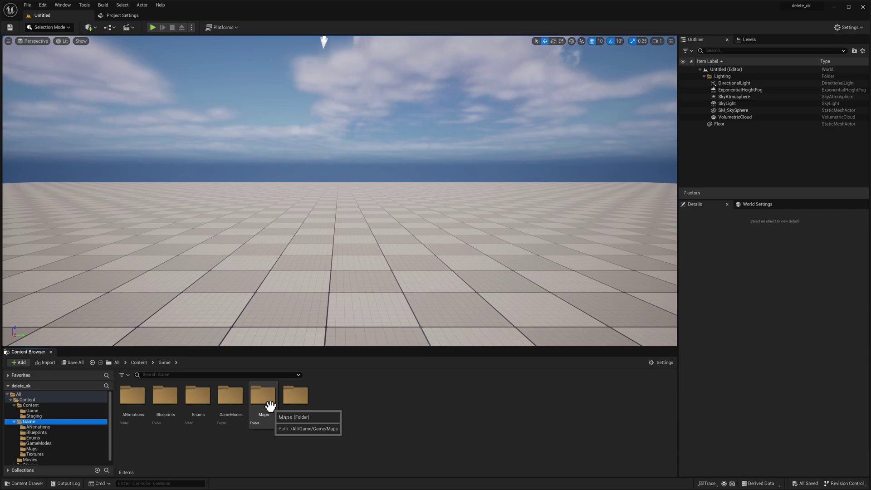
pyautogui.click(140, 363)
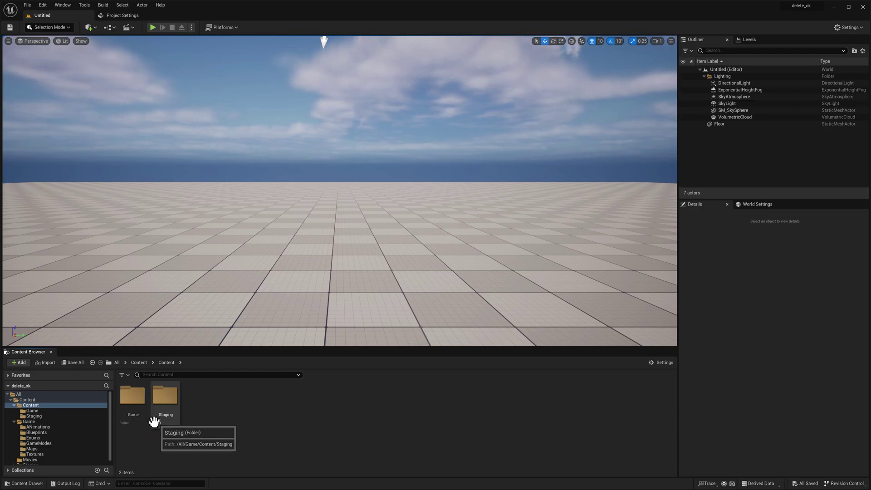
pyautogui.click(154, 416)
pyautogui.click(130, 411)
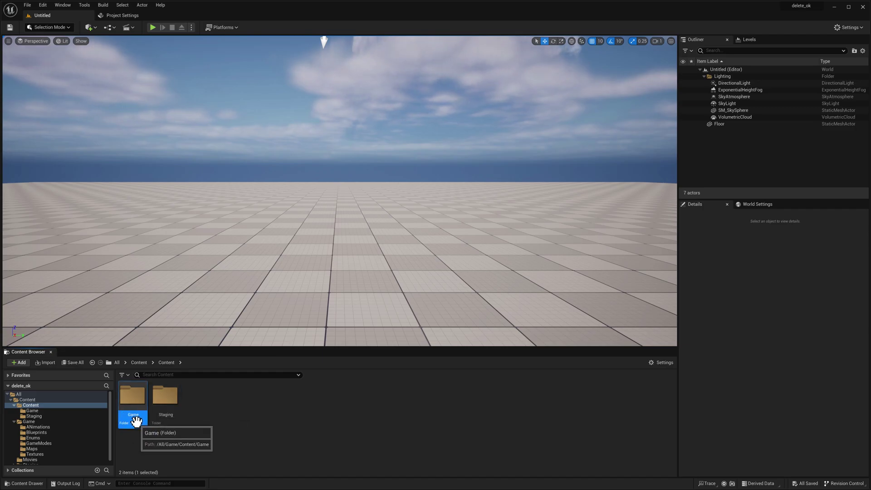